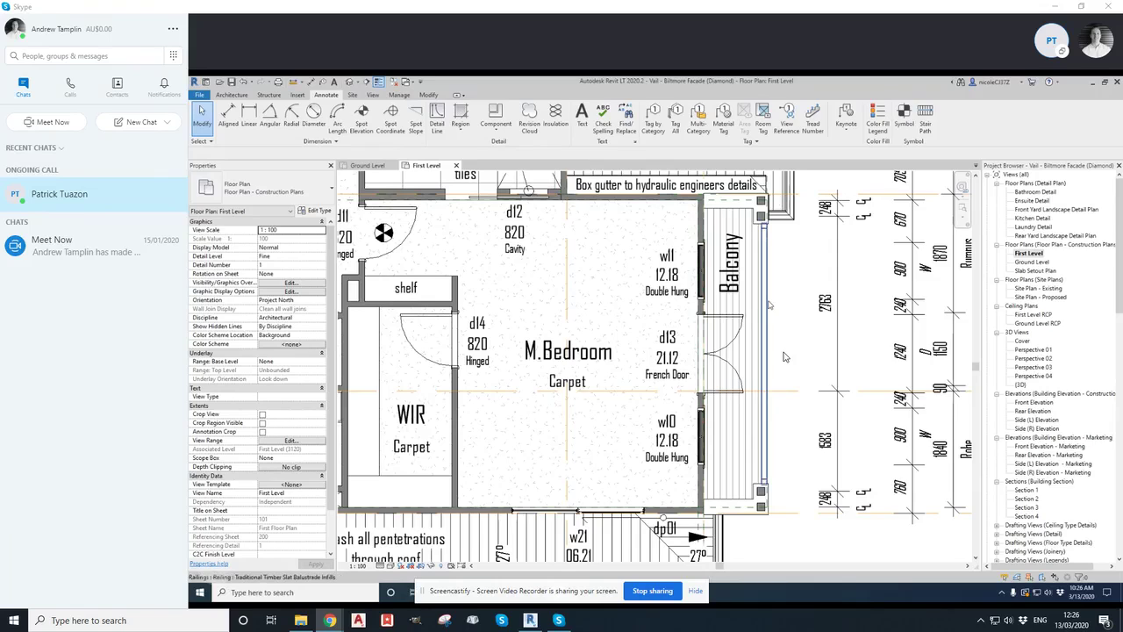
Select the balcony railing and open the baluster placement settings of its railing type
left_click(786, 358)
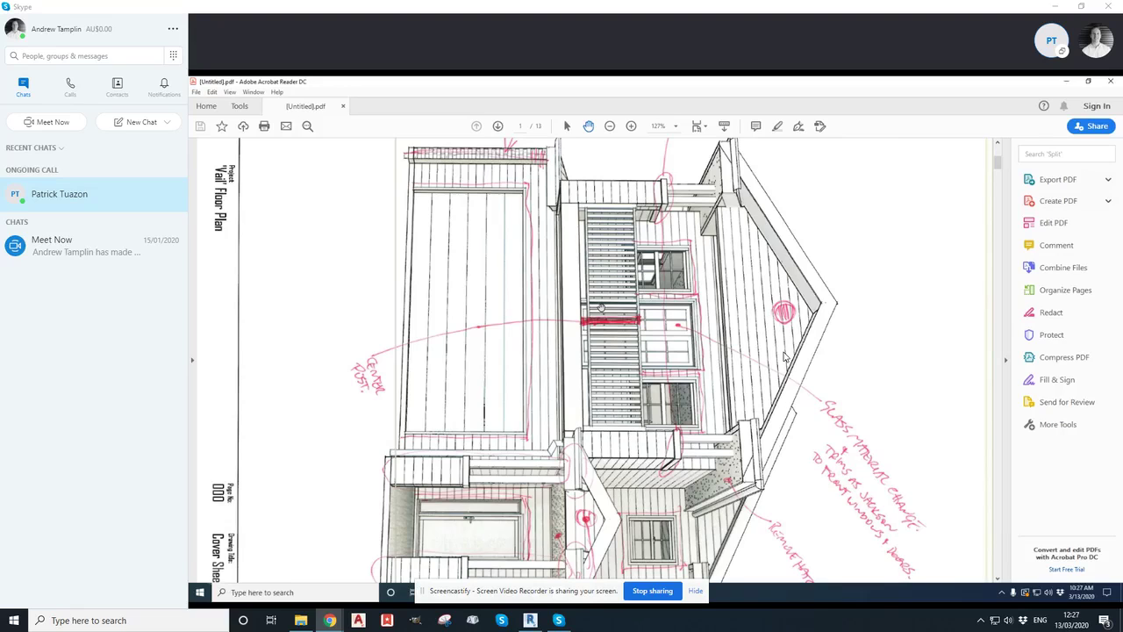
left_click(1067, 82)
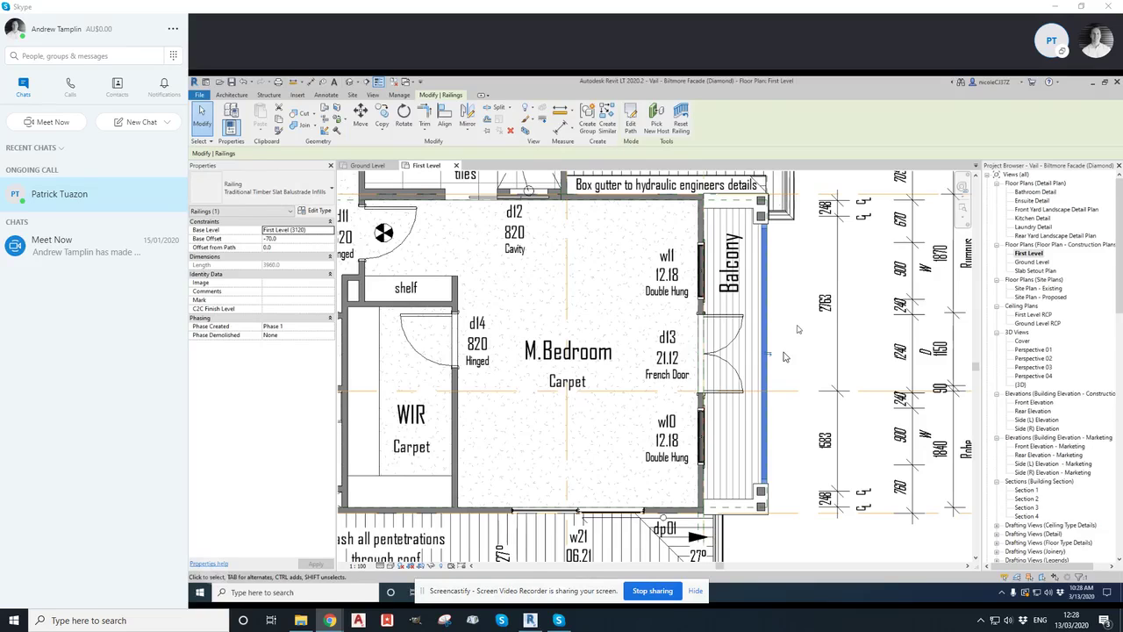
left_click(313, 212)
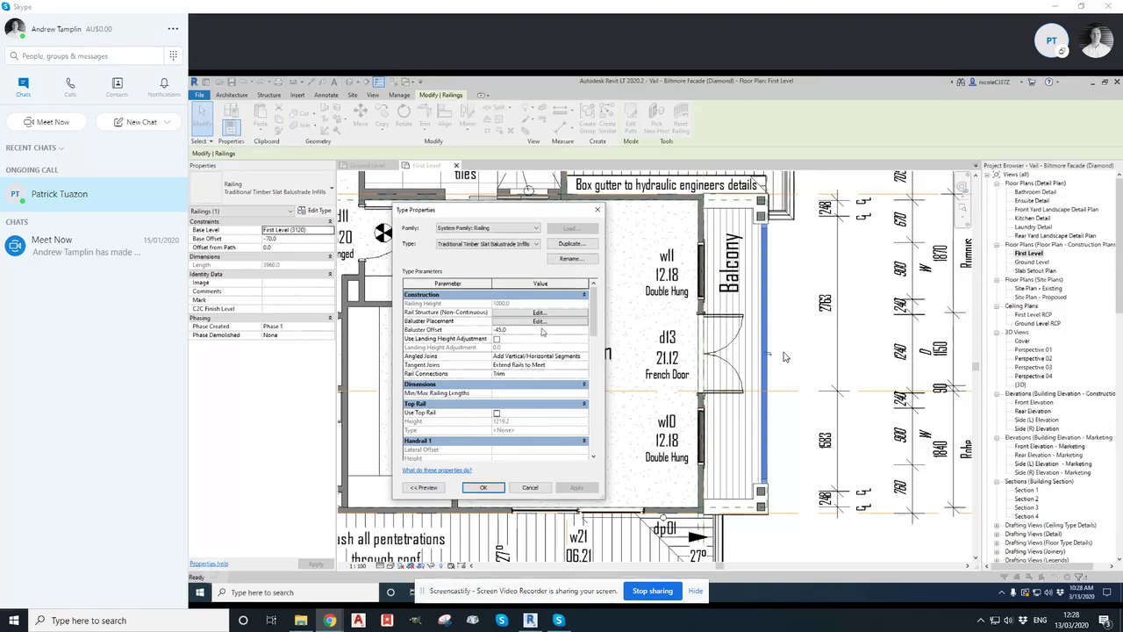
left_click(532, 325)
left_click(537, 322)
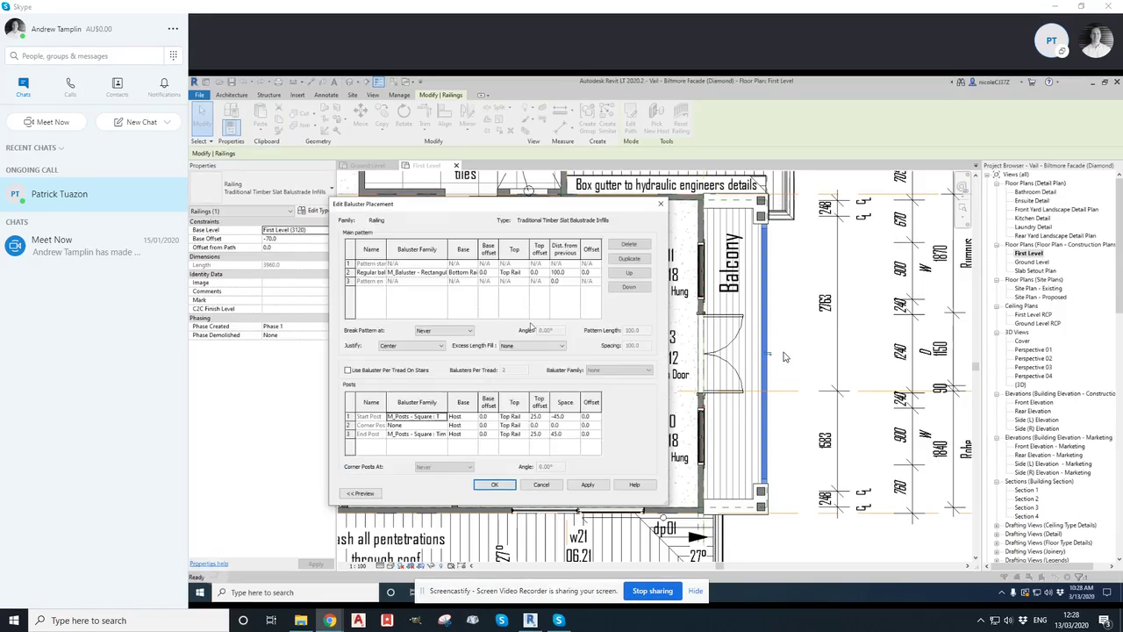
Enlarge the baluster placement dialog and review the break pattern and excess length fill options
left_click_drag(465, 208, 589, 216)
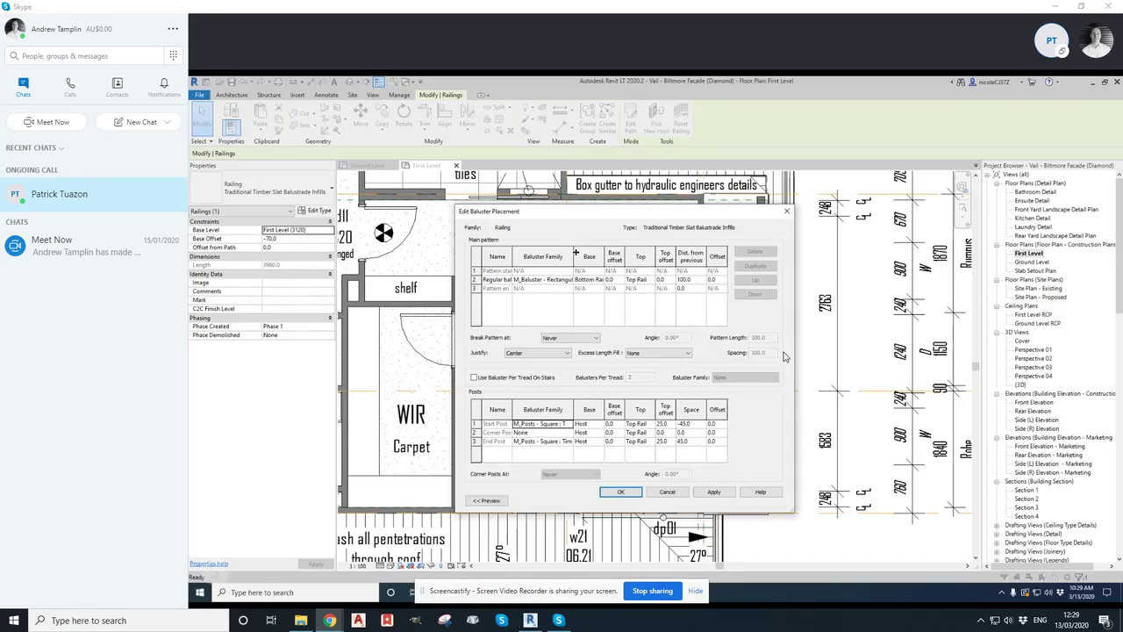
left_click_drag(794, 248, 1059, 248)
left_click_drag(830, 213, 682, 205)
left_click_drag(910, 249, 1024, 249)
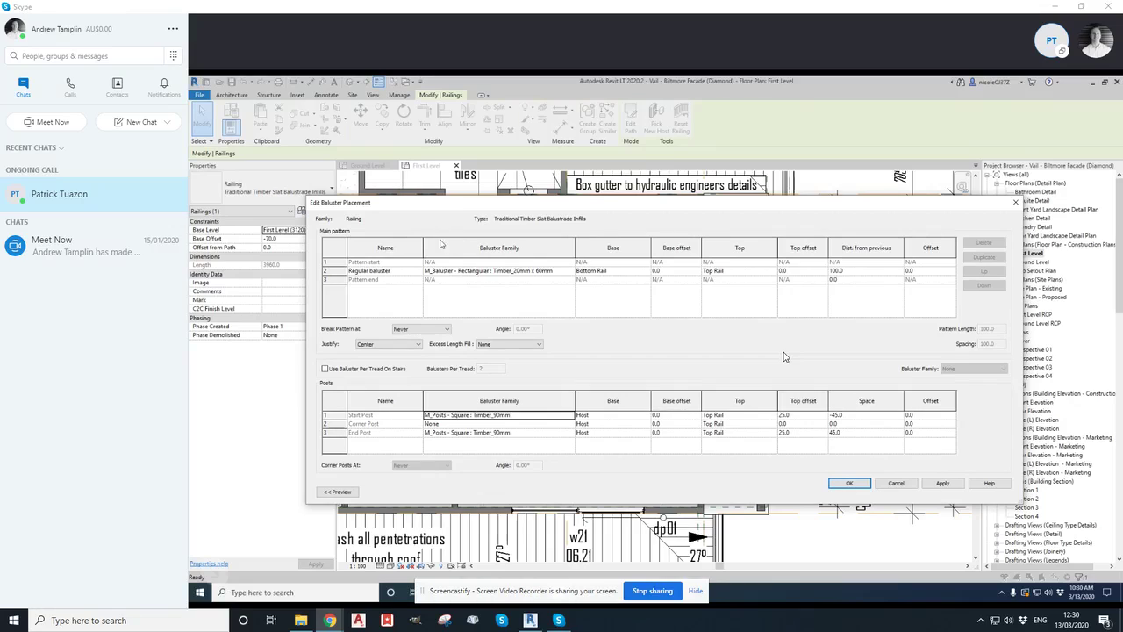
left_click(421, 332)
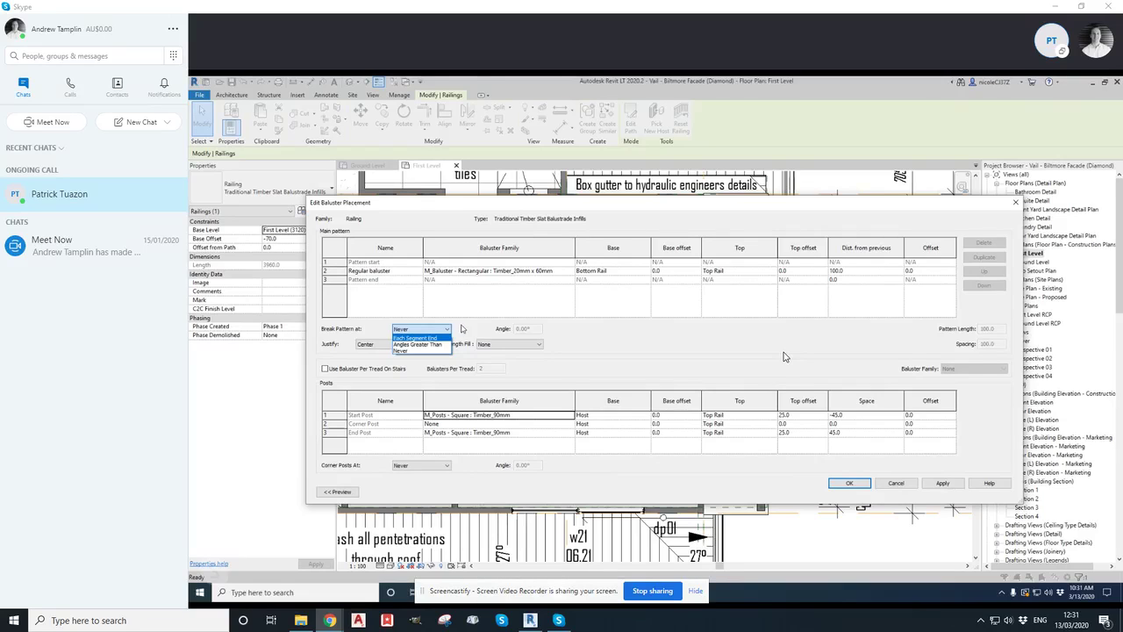
left_click(463, 328)
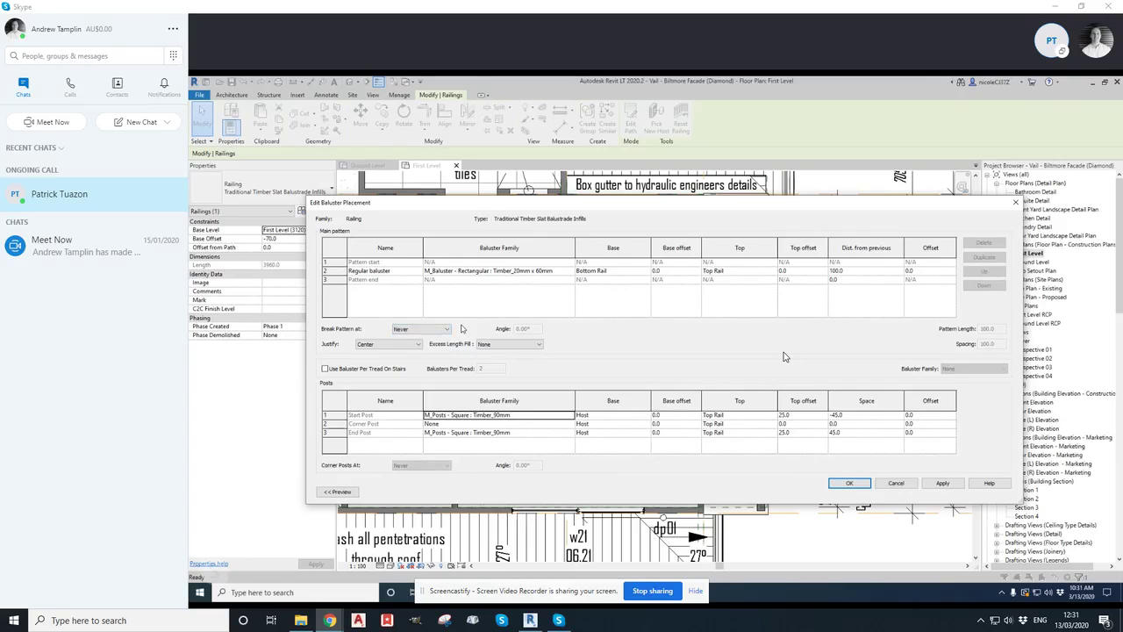
left_click(533, 344)
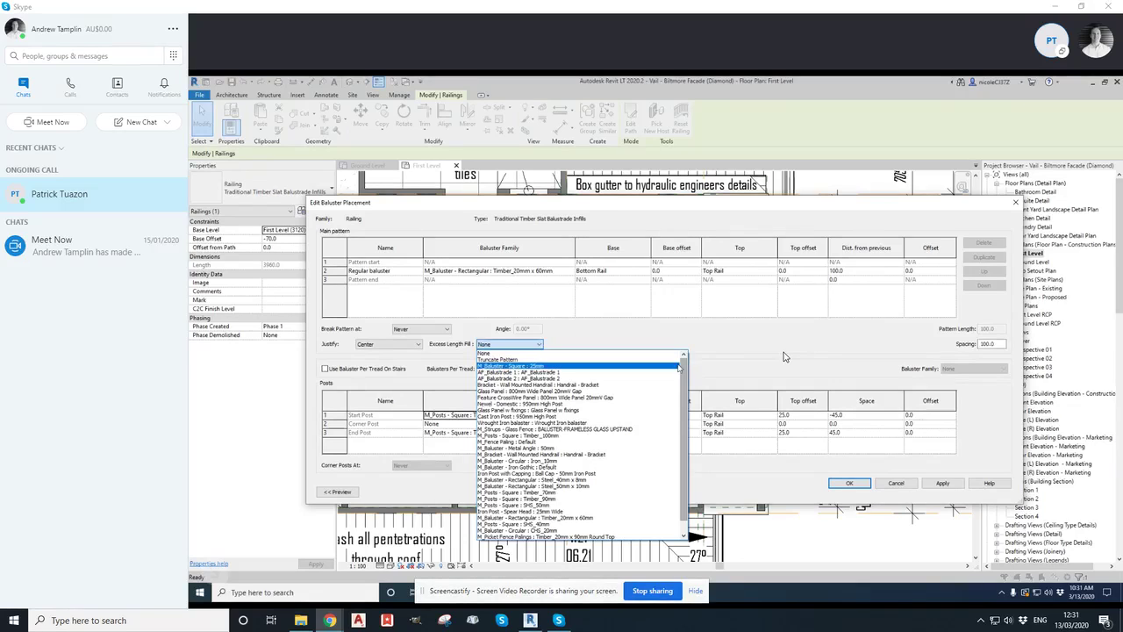
left_click(650, 338)
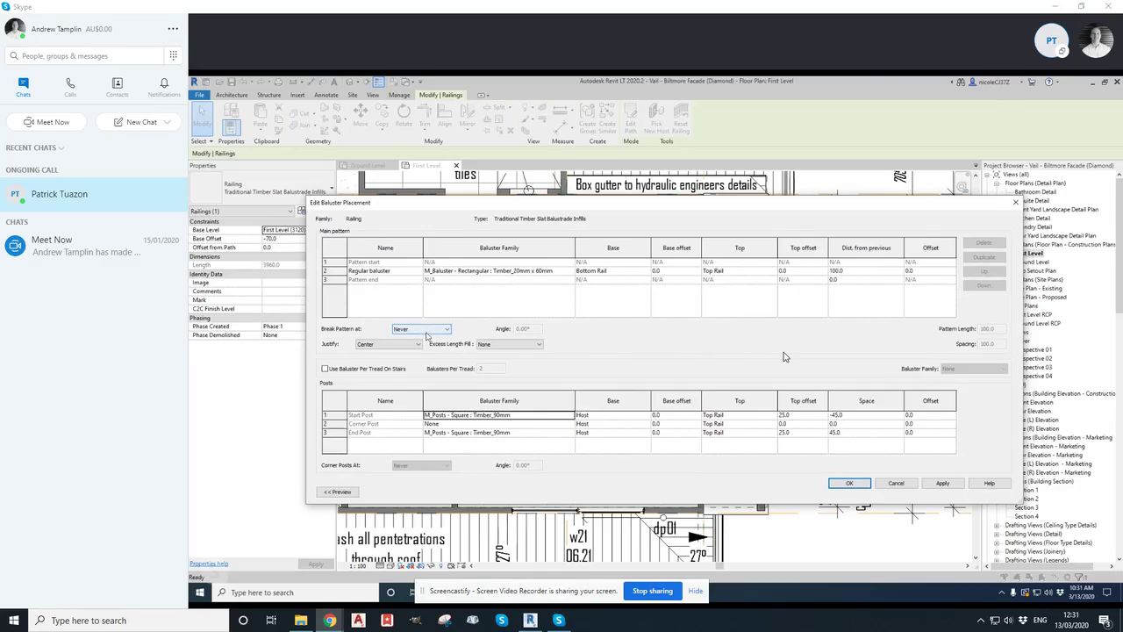
Duplicate the regular baluster row of the main pattern three times
left_click(374, 271)
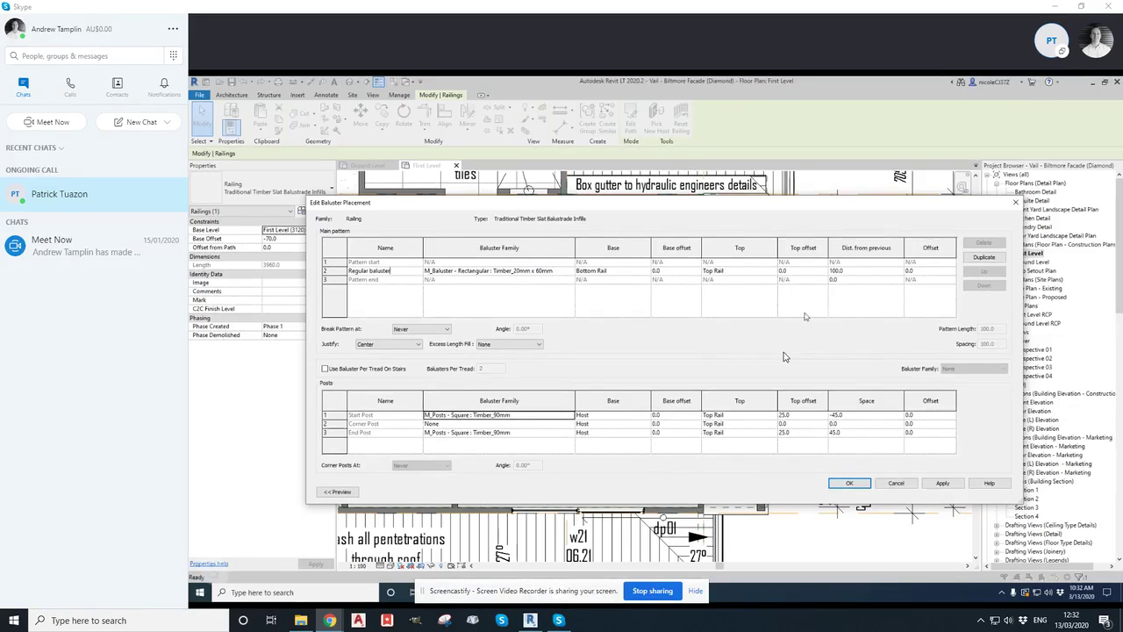
left_click(982, 258)
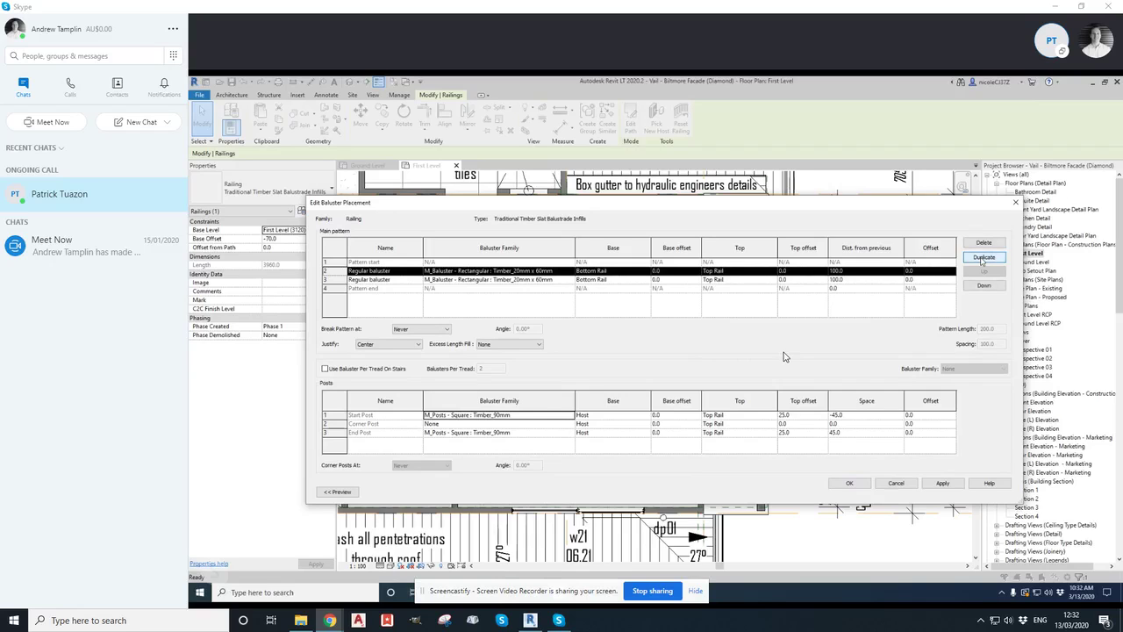
left_click(982, 258)
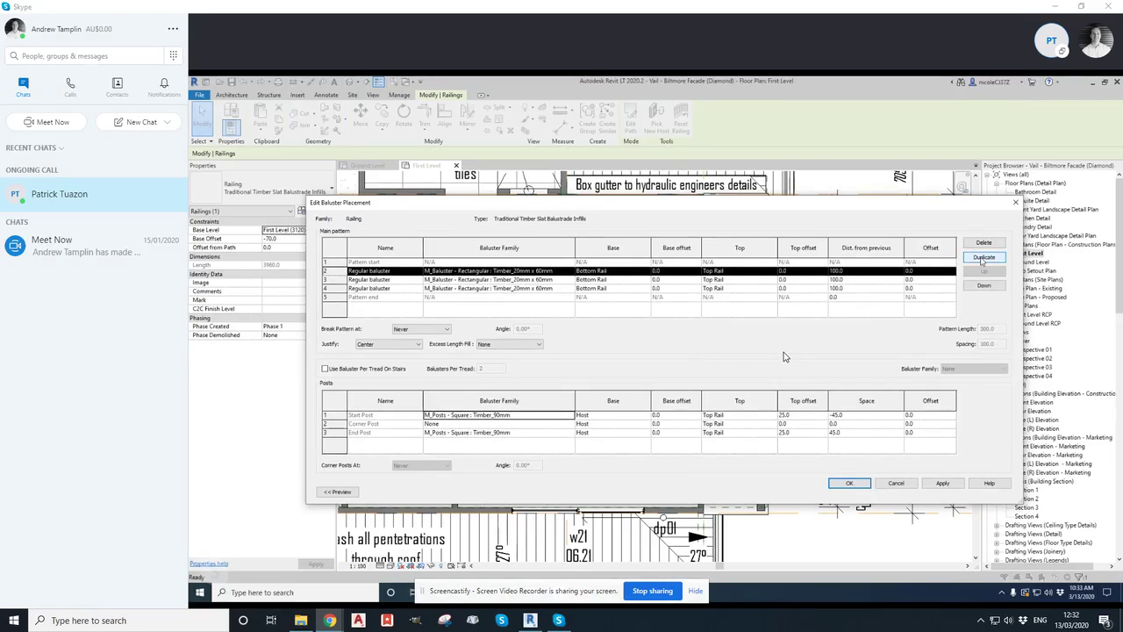
left_click(983, 258)
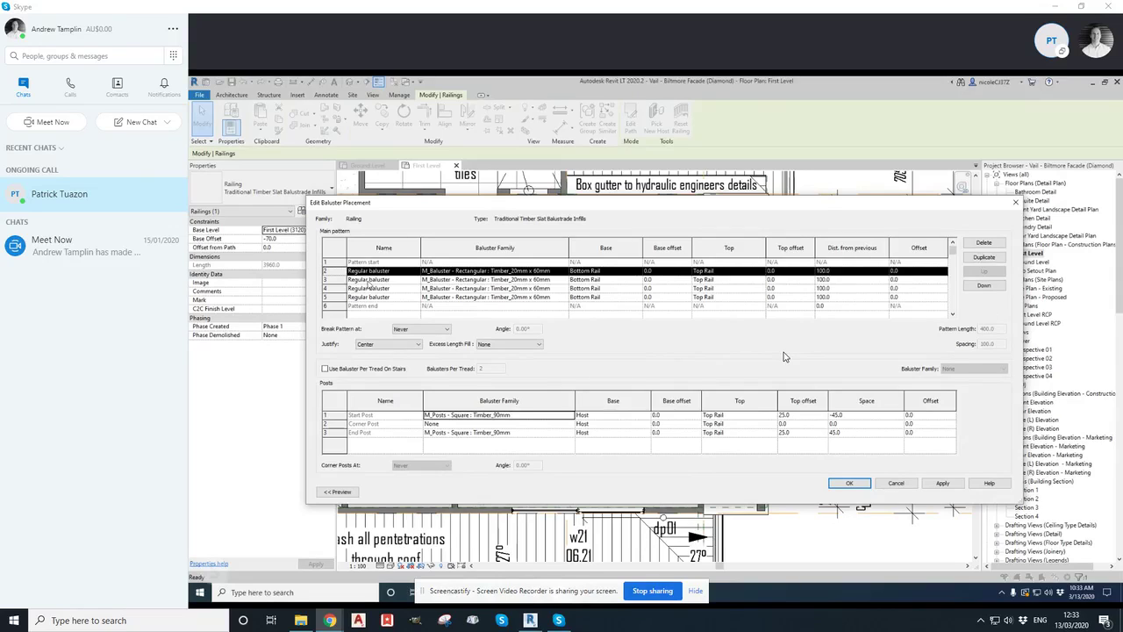
Set the third pattern row's baluster family to M_Posts - Square : Timber_90mm
left_click(369, 281)
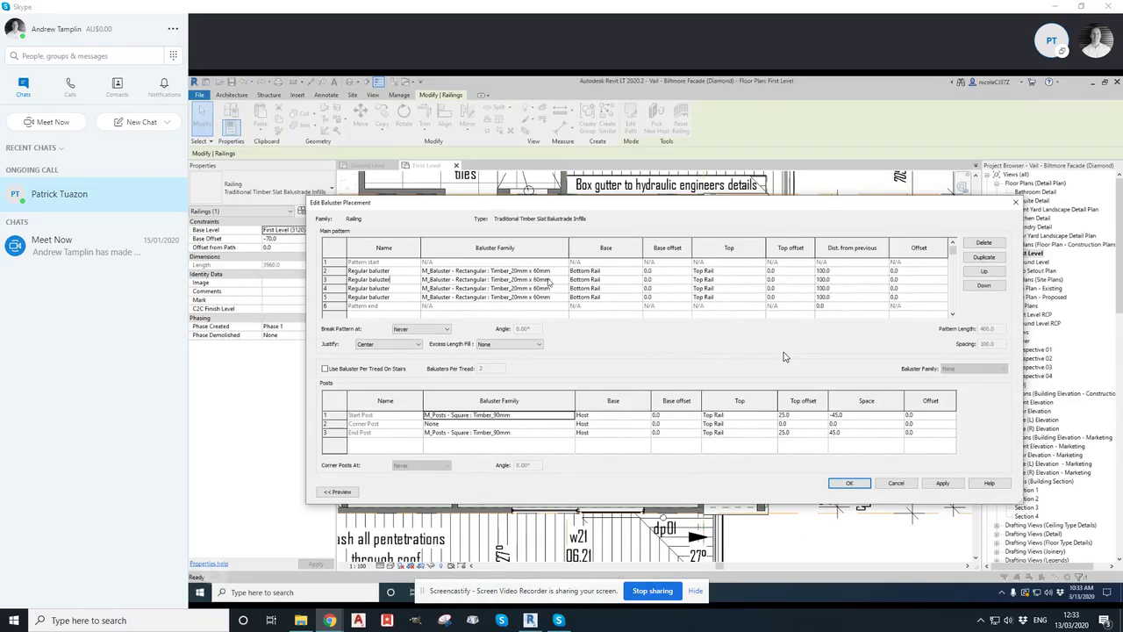
left_click(549, 281)
left_click(564, 280)
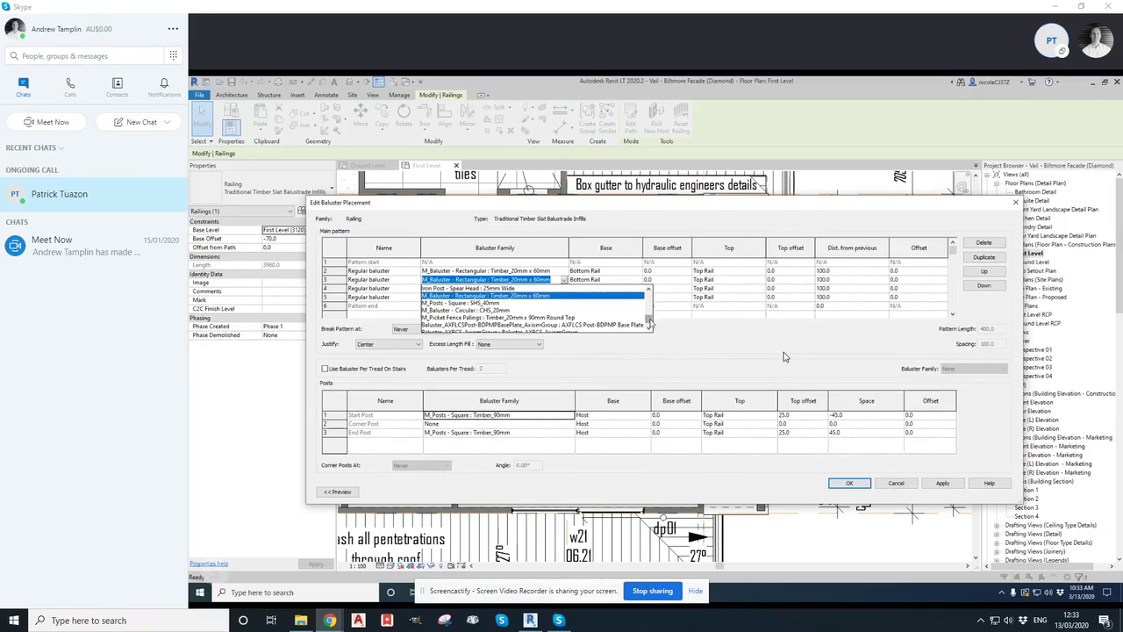
left_click(649, 323)
scroll(650, 322, "up", 1)
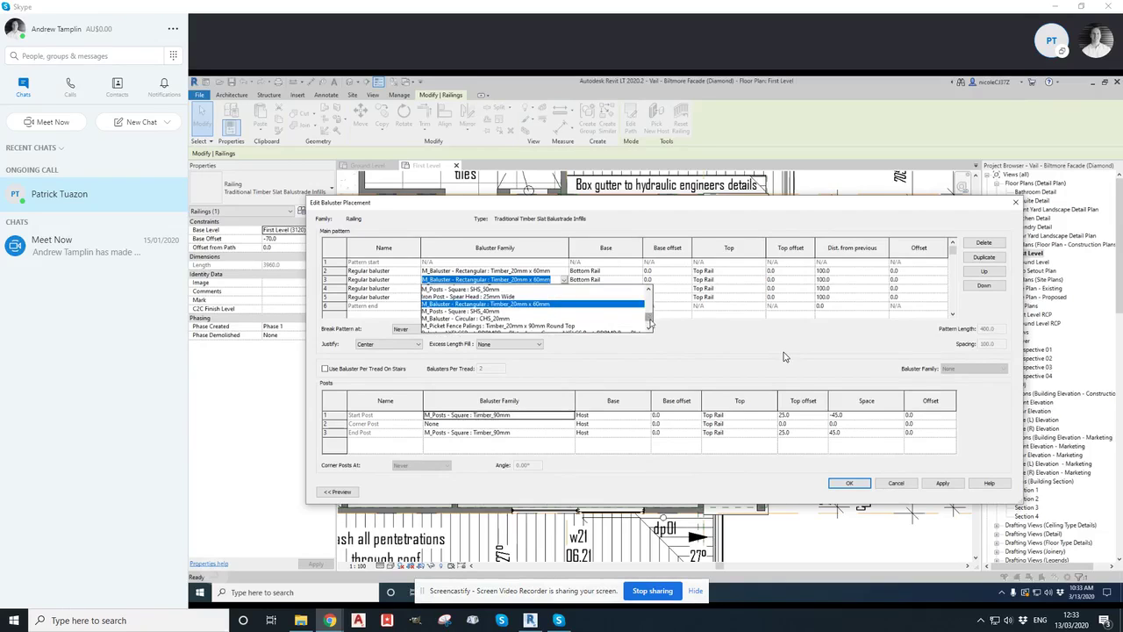
type("m")
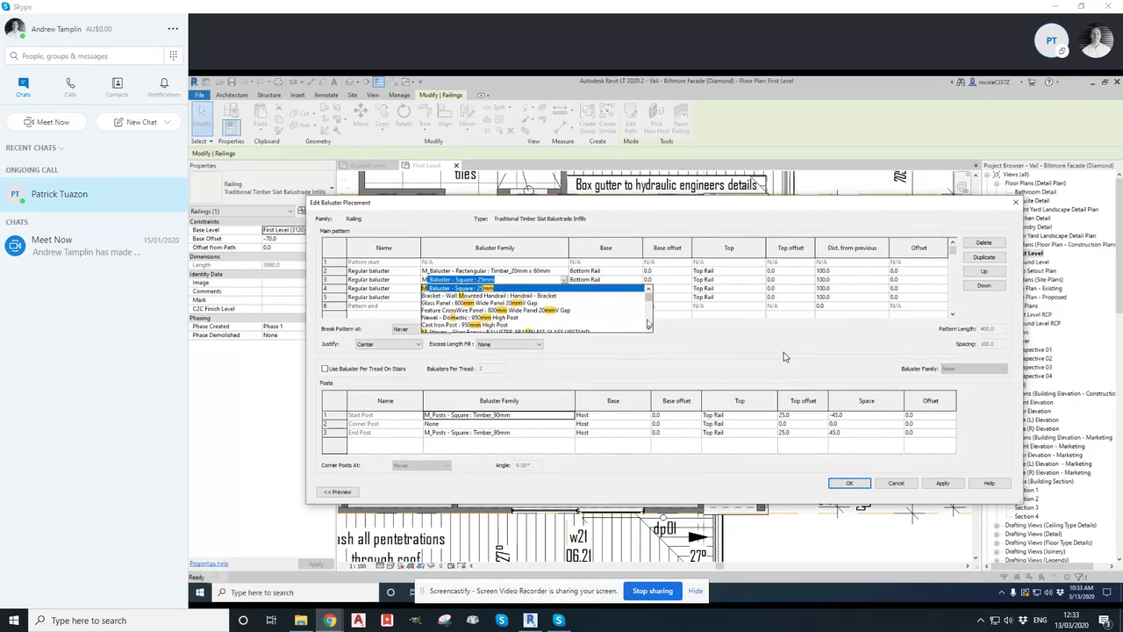
type("_Pos")
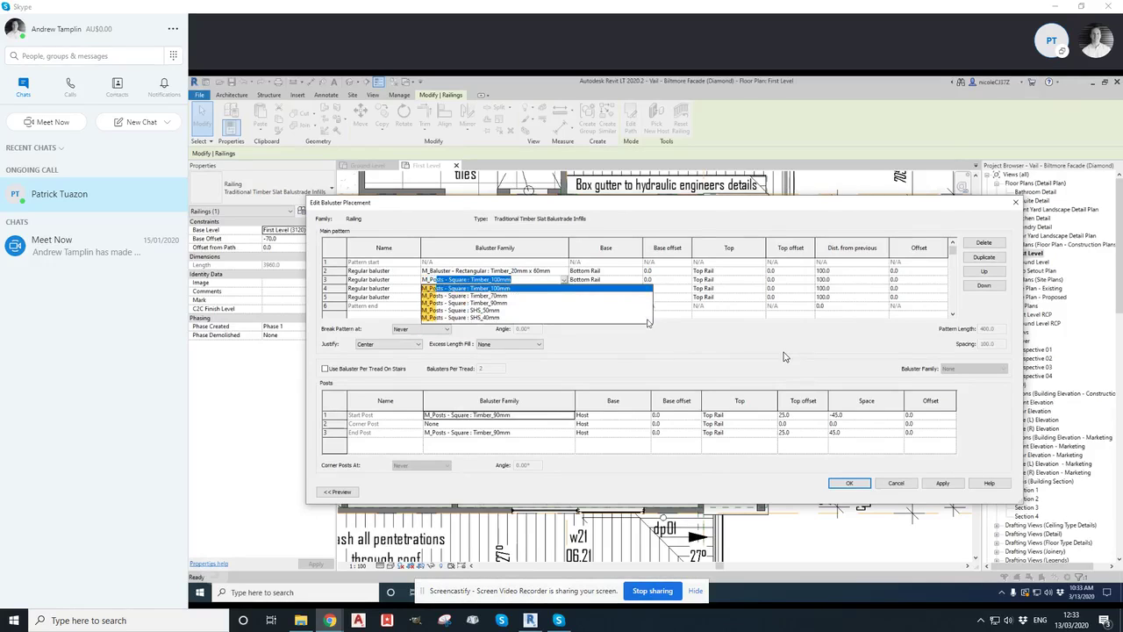
type("ts - Square")
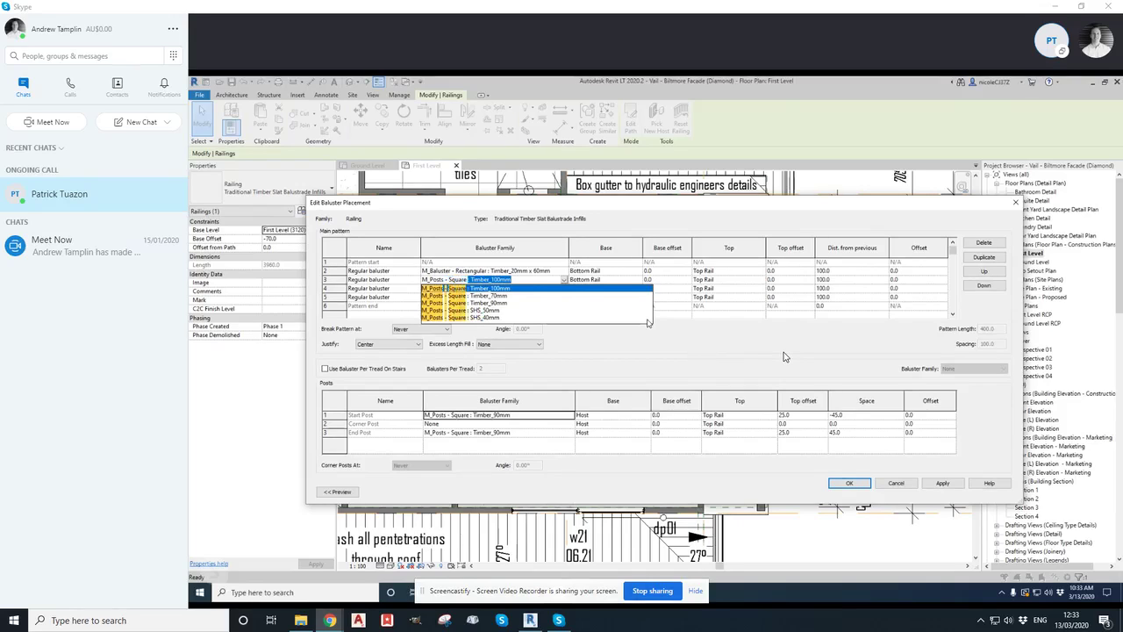
type(" :T")
key("BackSpace")
left_click(490, 303)
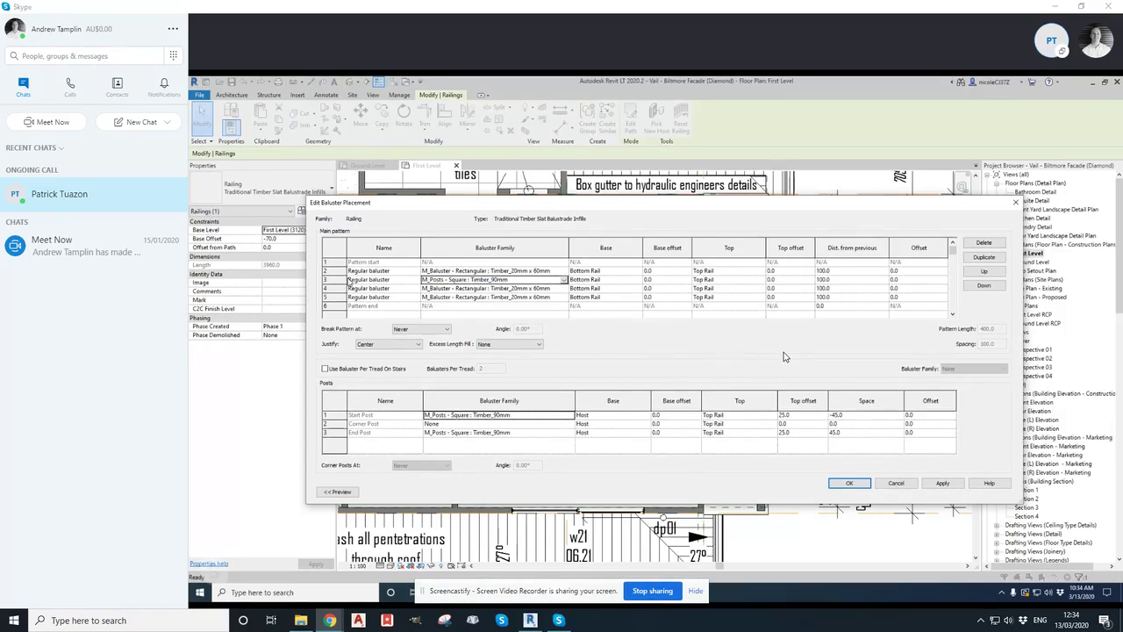
Duplicate the first regular baluster row of the main pattern once more
left_click(535, 270)
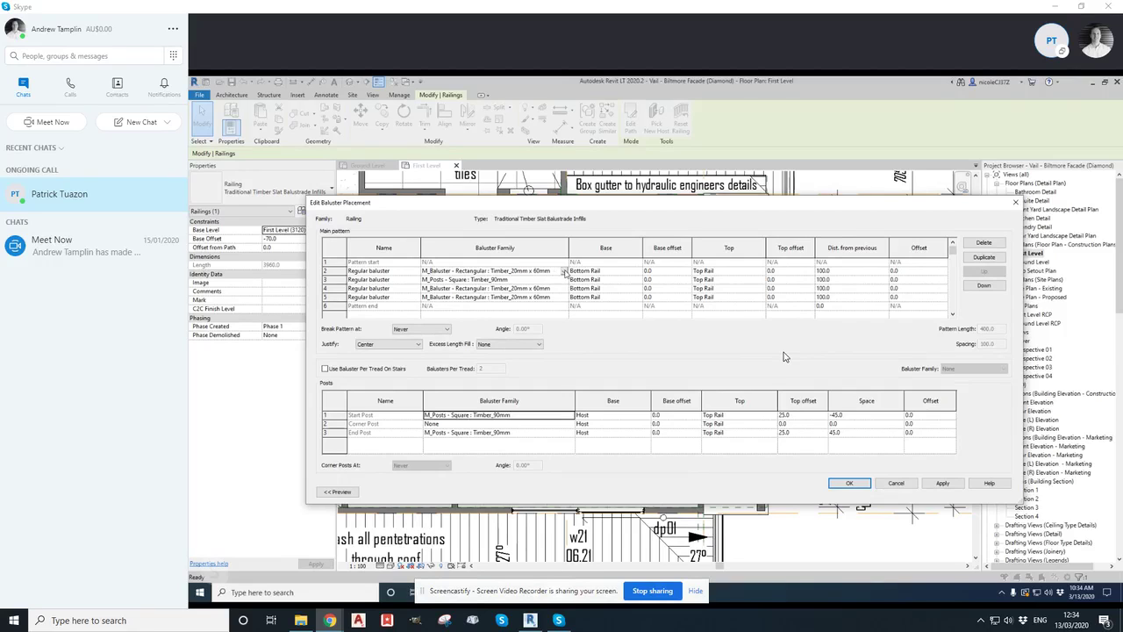
left_click(565, 272)
left_click(564, 273)
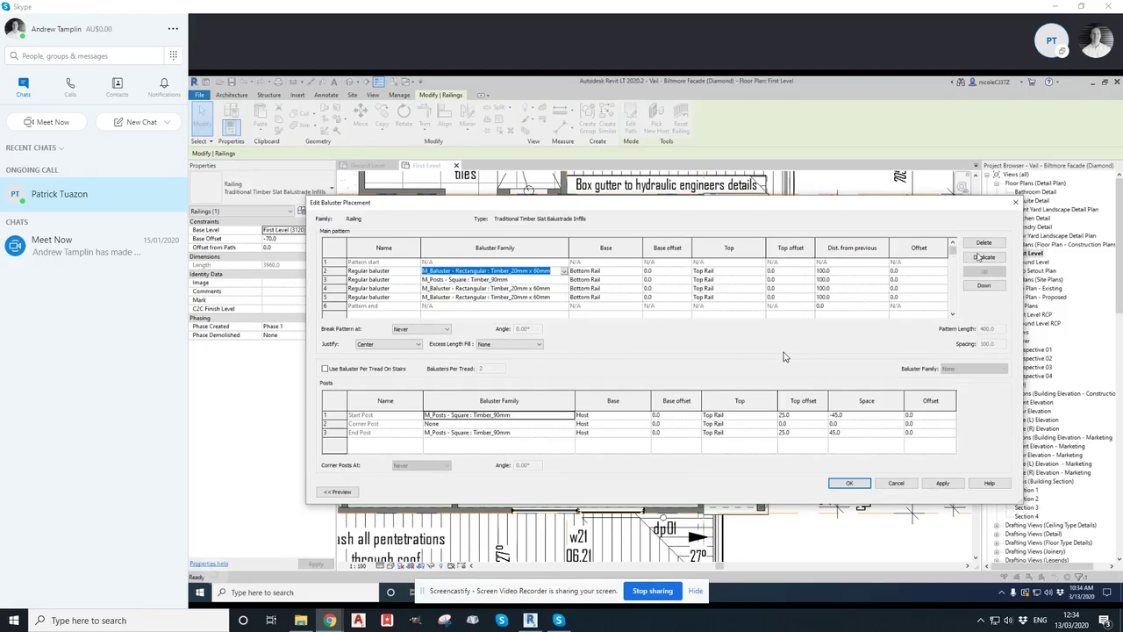
left_click(982, 258)
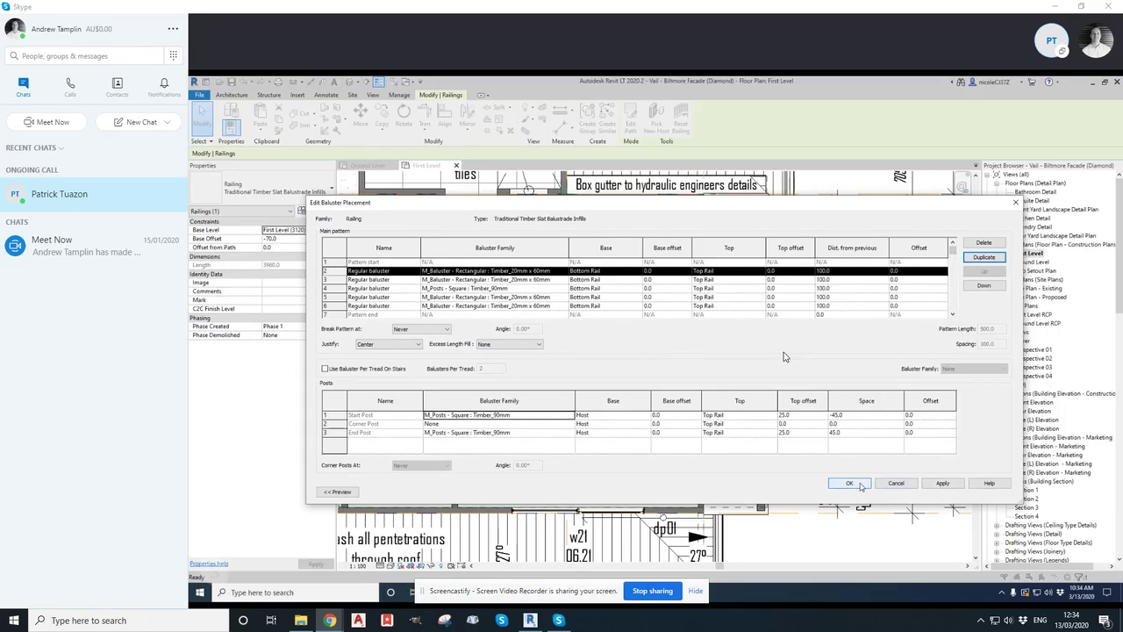
Accept the new baluster pattern and close the railing type properties
left_click(850, 484)
left_click(851, 483)
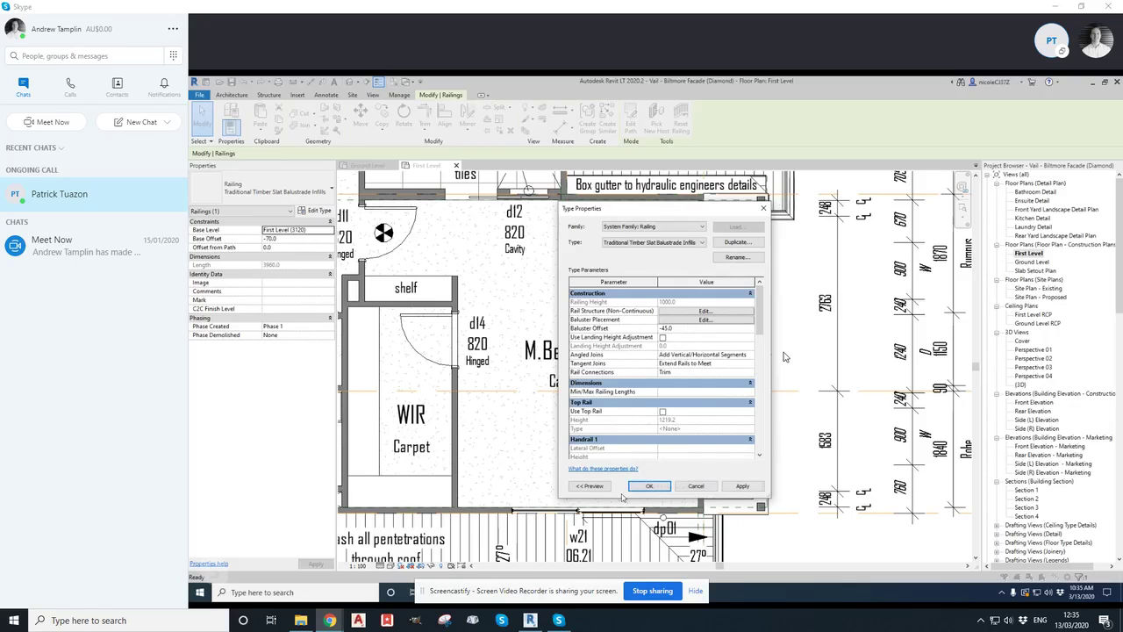
left_click_drag(665, 210, 723, 204)
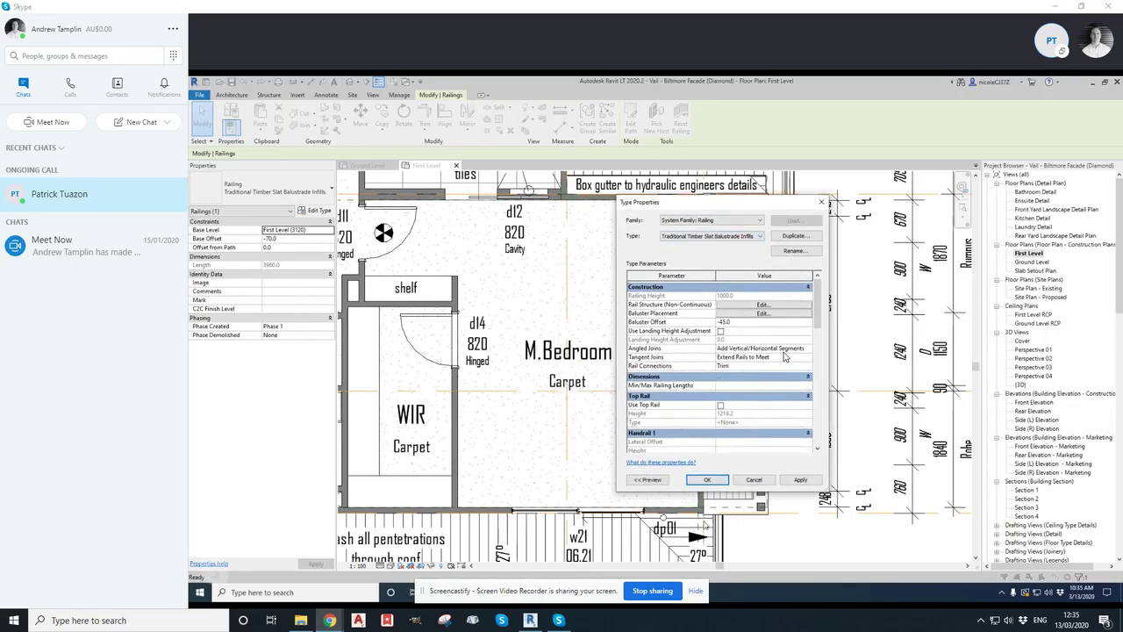
left_click(708, 480)
Open the default 3D view and inspect the balcony railing up close
middle_click_drag(807, 386, 735, 374)
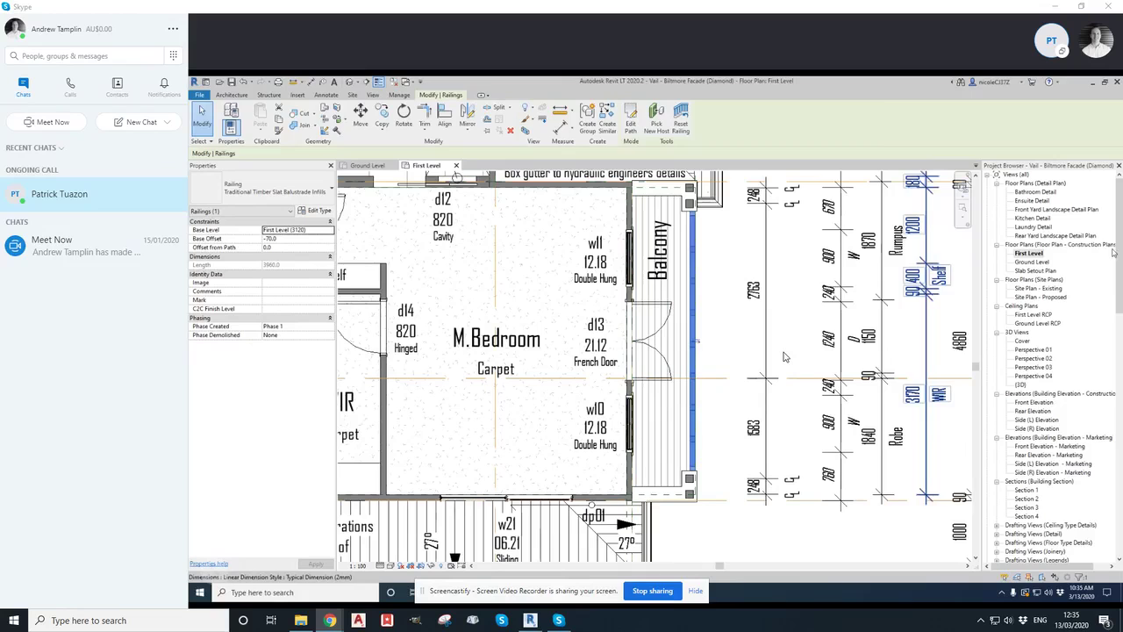
left_click(1113, 253)
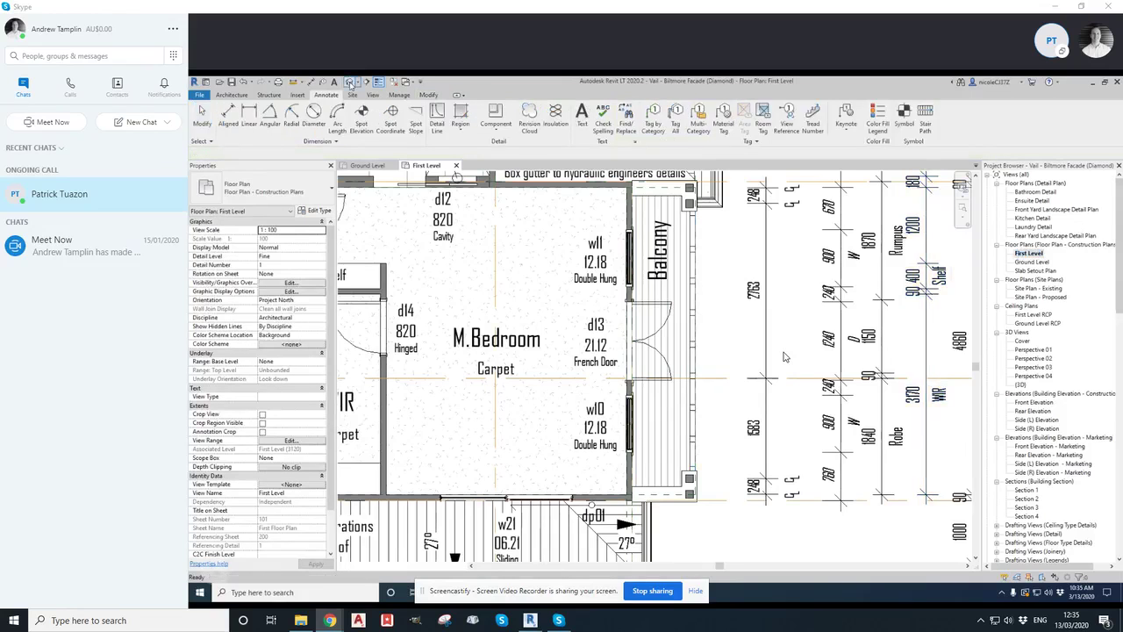
left_click(350, 84)
middle_click_drag(744, 351, 571, 352, "shift")
scroll(785, 357, "up", 4)
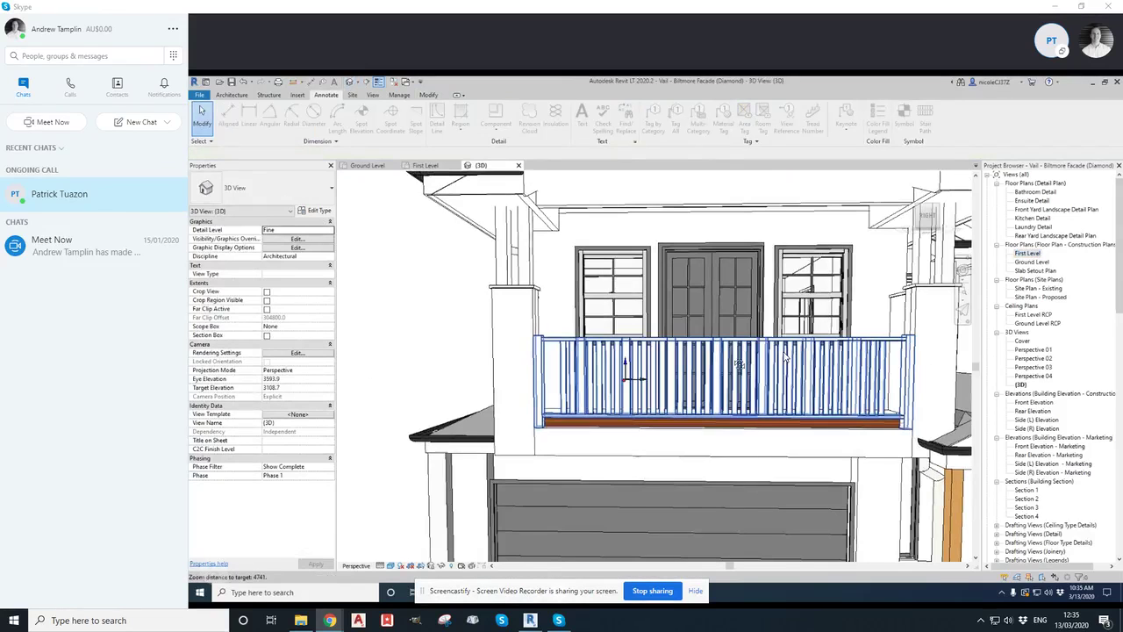
scroll(786, 357, "up", 1)
middle_click_drag(709, 379, 602, 430, "shift")
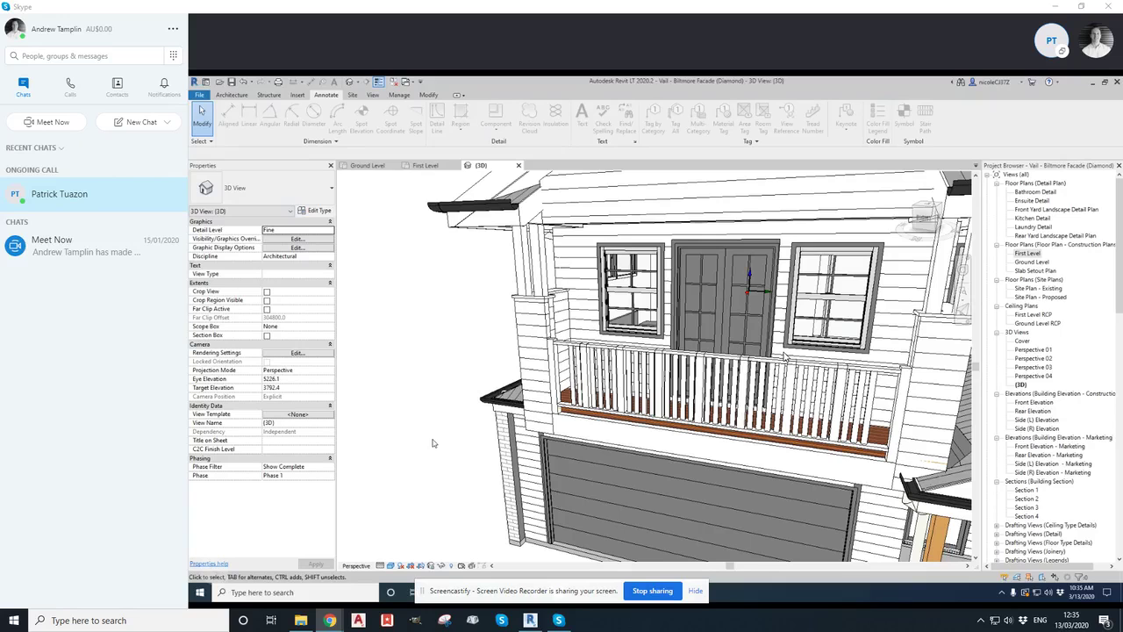
scroll(785, 356, "up", 5)
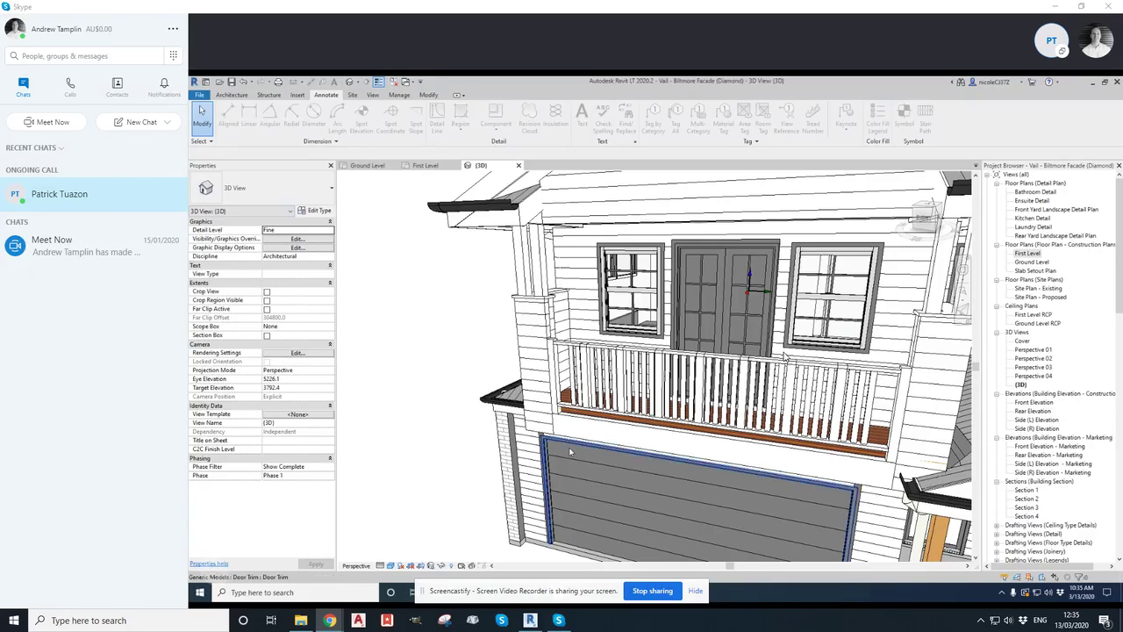
scroll(786, 356, "up", 3)
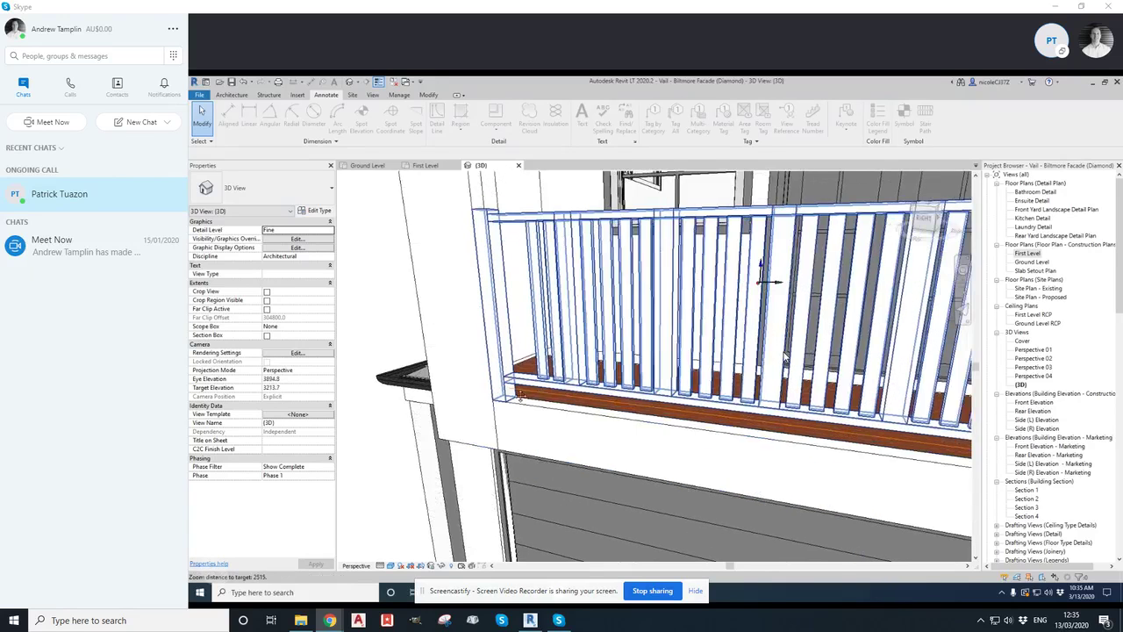
scroll(785, 356, "down", 5)
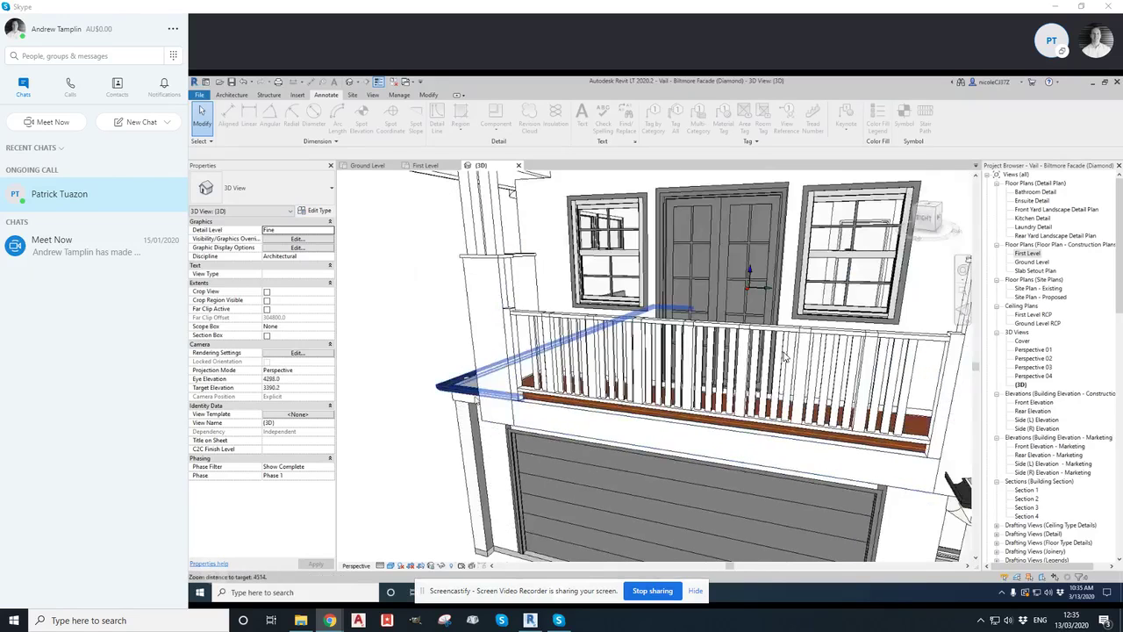
scroll(785, 356, "up", 2)
scroll(785, 356, "up", 1)
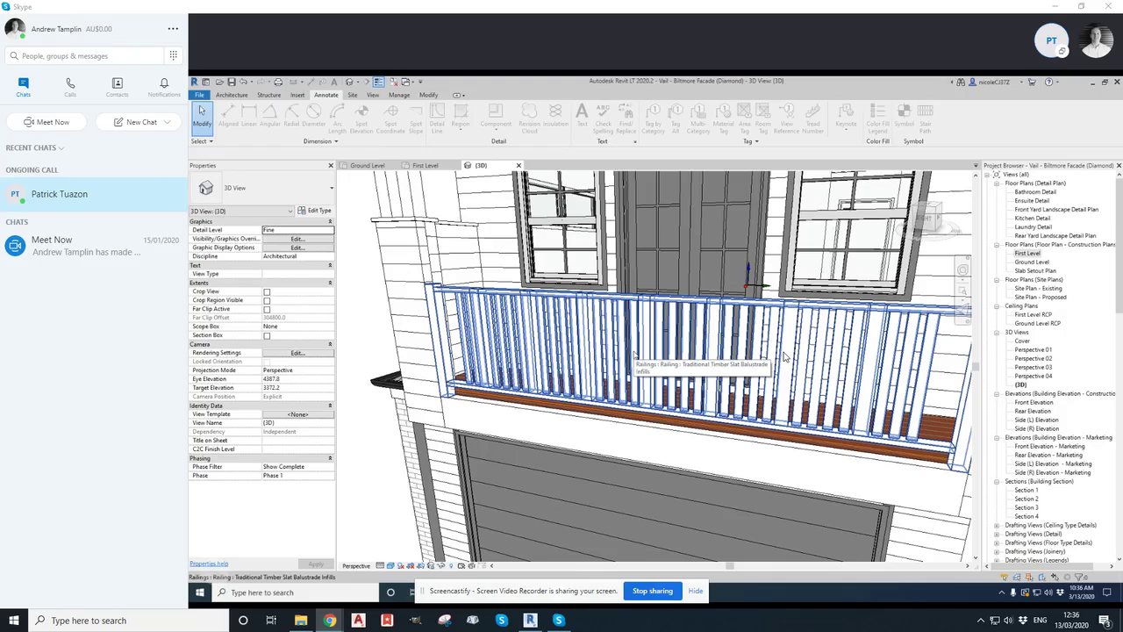
Select the balcony railing in the 3D view
key("Tab")
key("Tab")
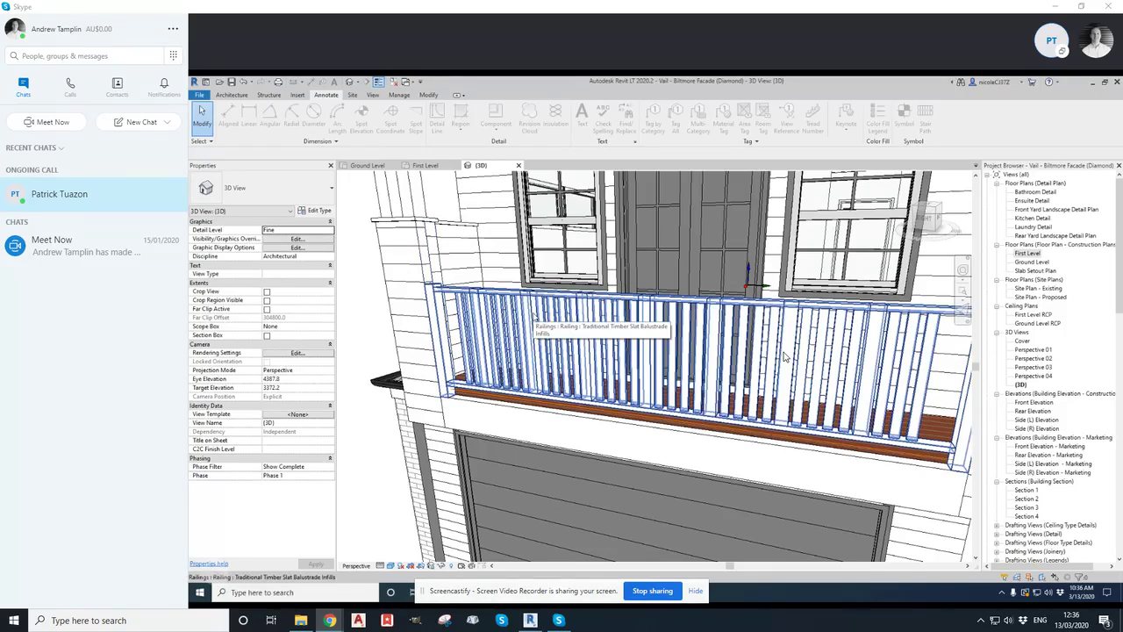
left_click(784, 356)
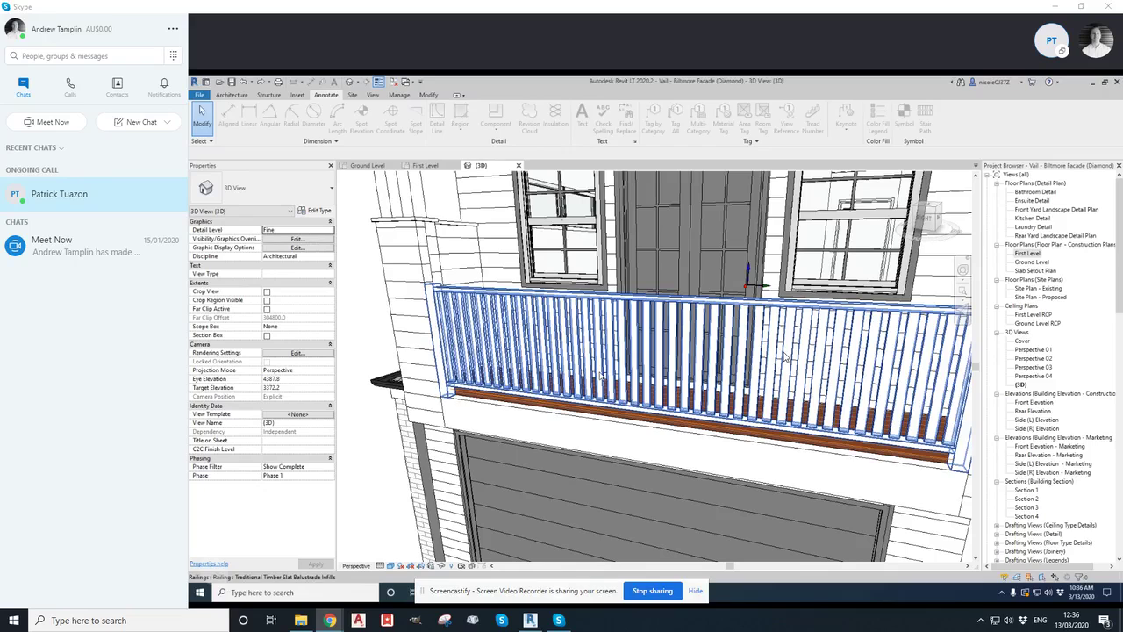
Deselect the railing and open the First Level floor plan
key("Escape")
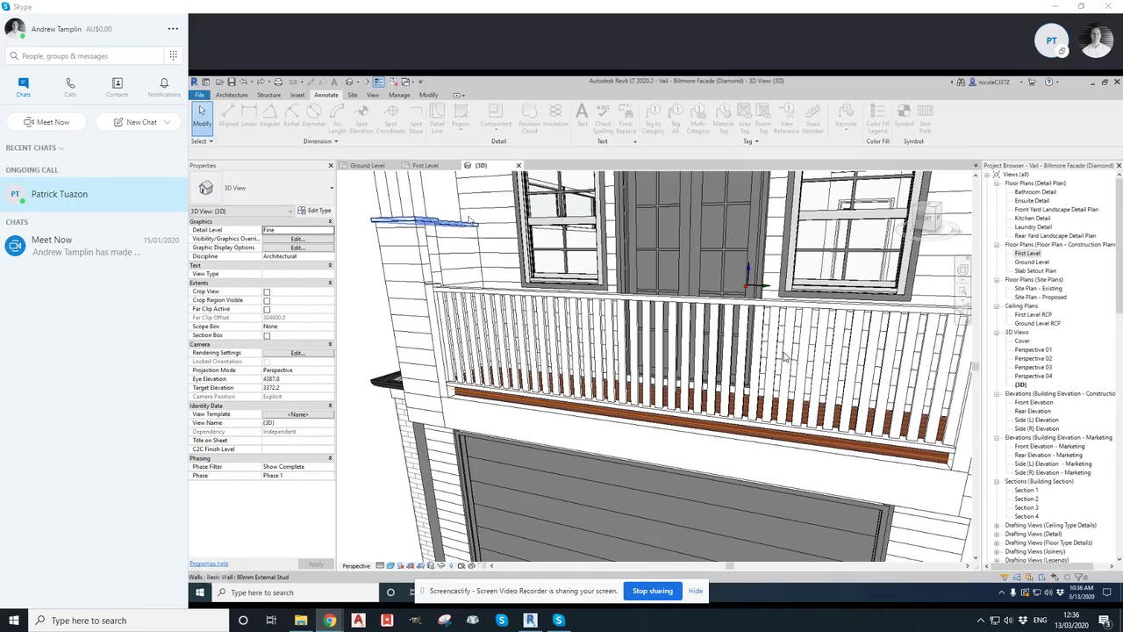
left_click(426, 165)
middle_click_drag(629, 301, 607, 313)
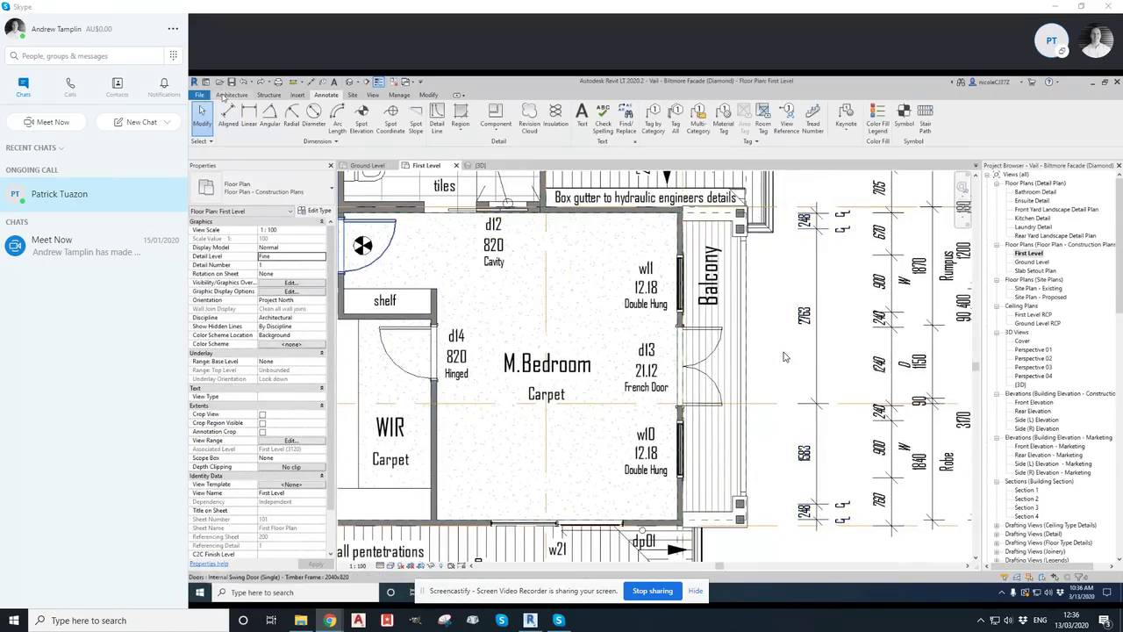
left_click(230, 94)
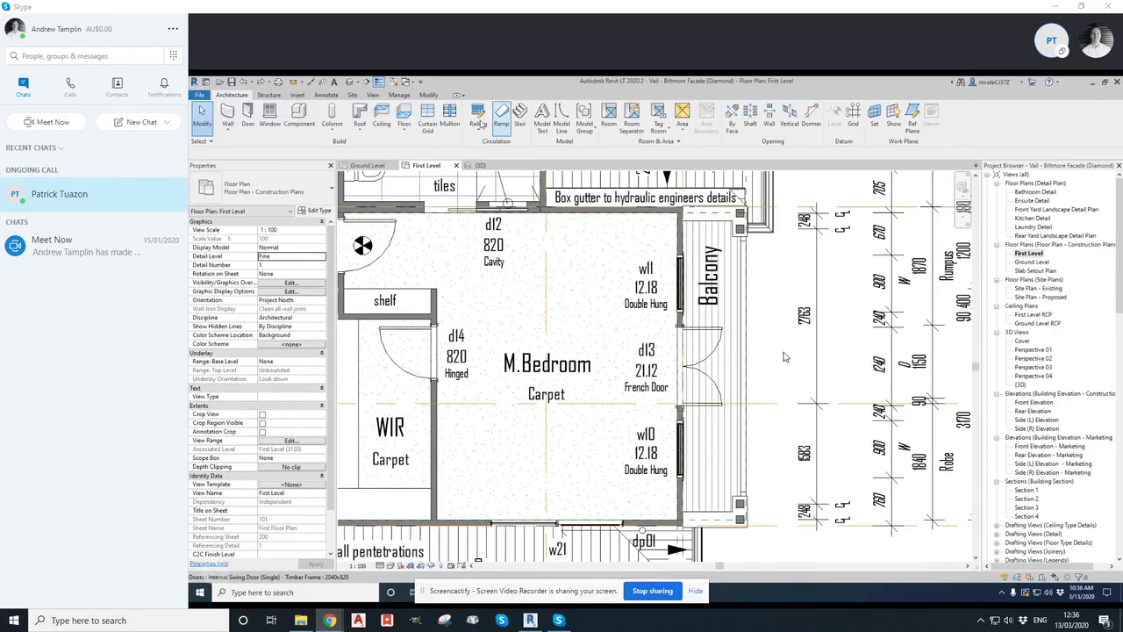
left_click(331, 128)
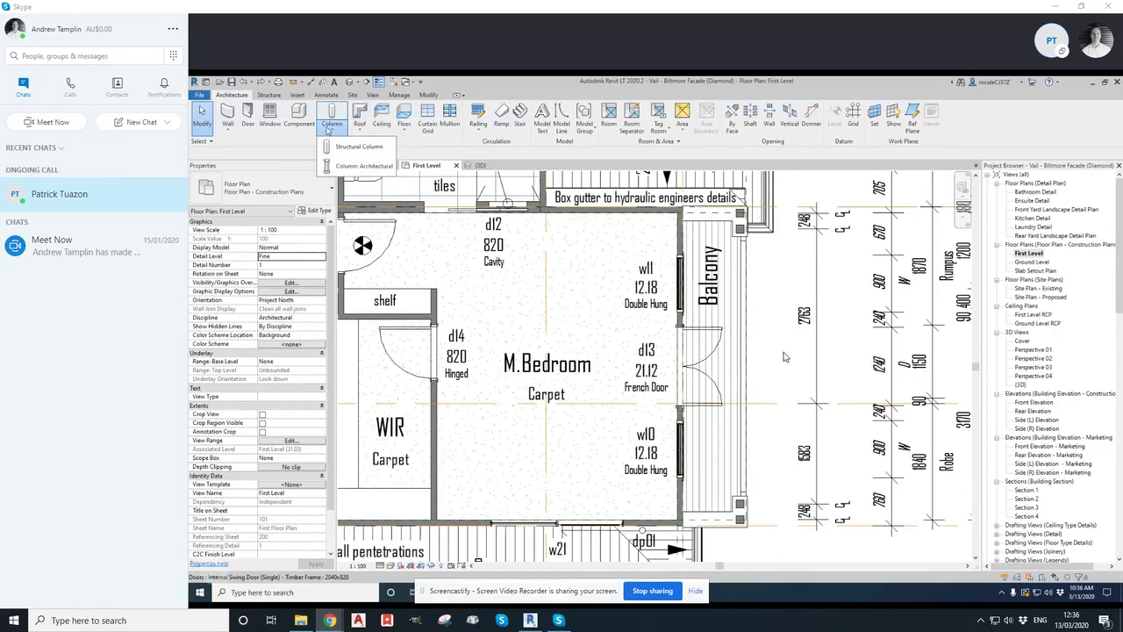
left_click(361, 166)
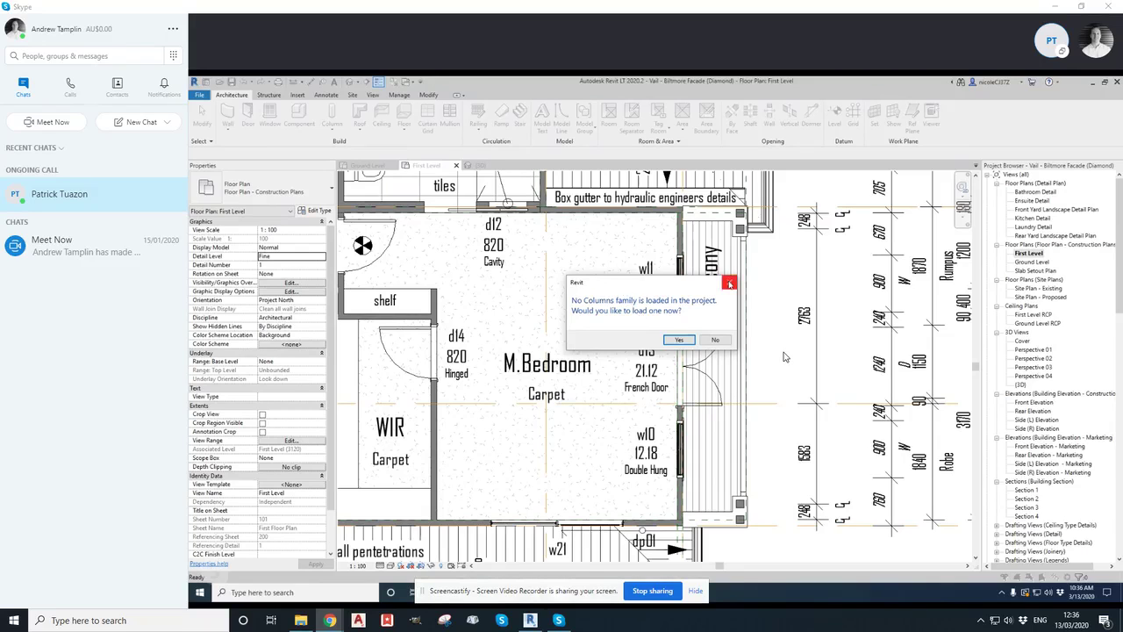
left_click(730, 281)
Place a Timber Hardwood Post 90 structural column at the balcony edge in the First Level plan
left_click(335, 133)
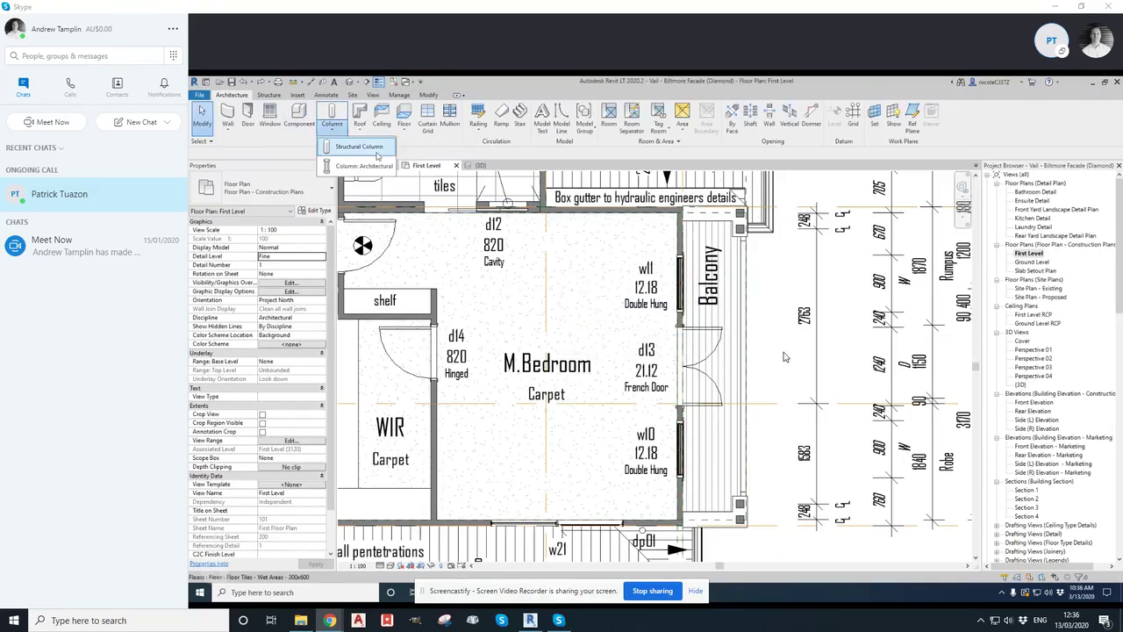
left_click(368, 151)
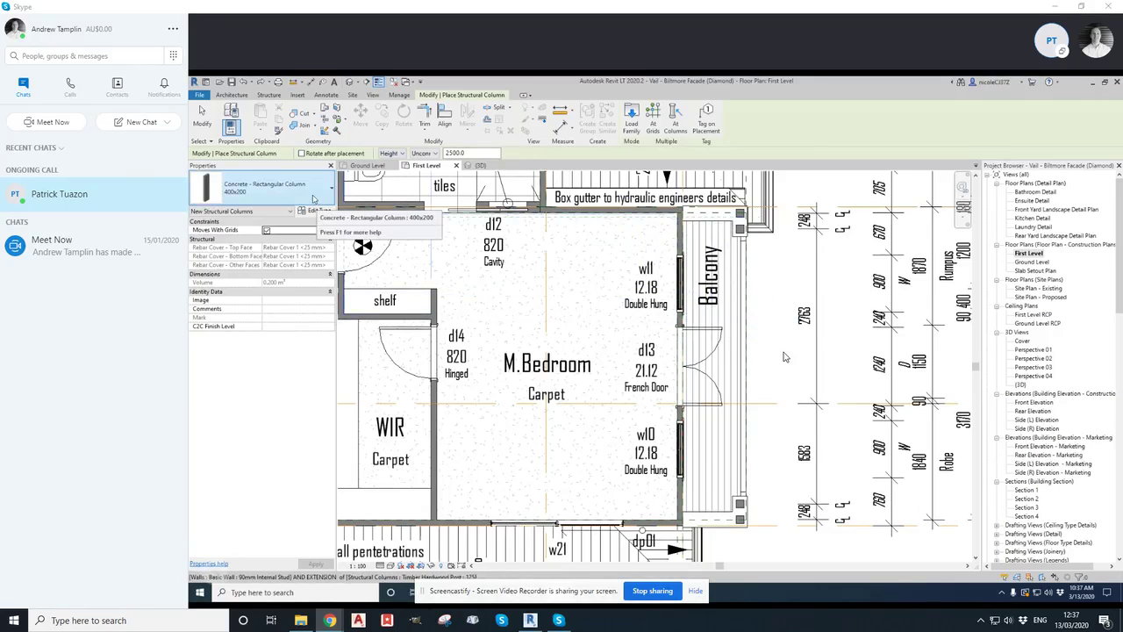
left_click(325, 193)
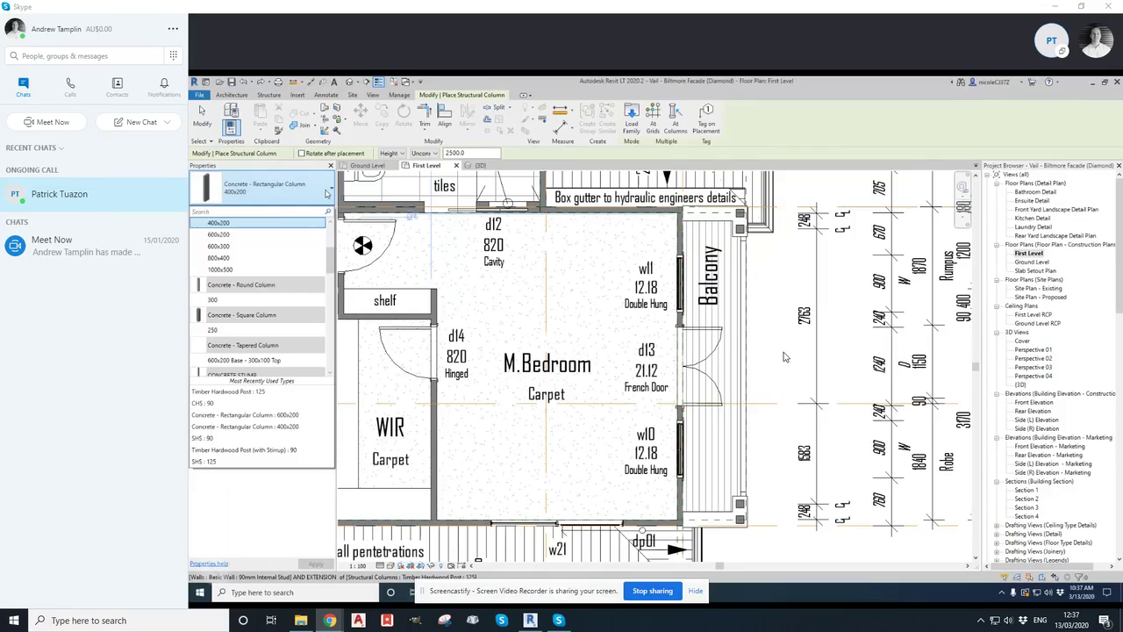
scroll(324, 257, "up", 3)
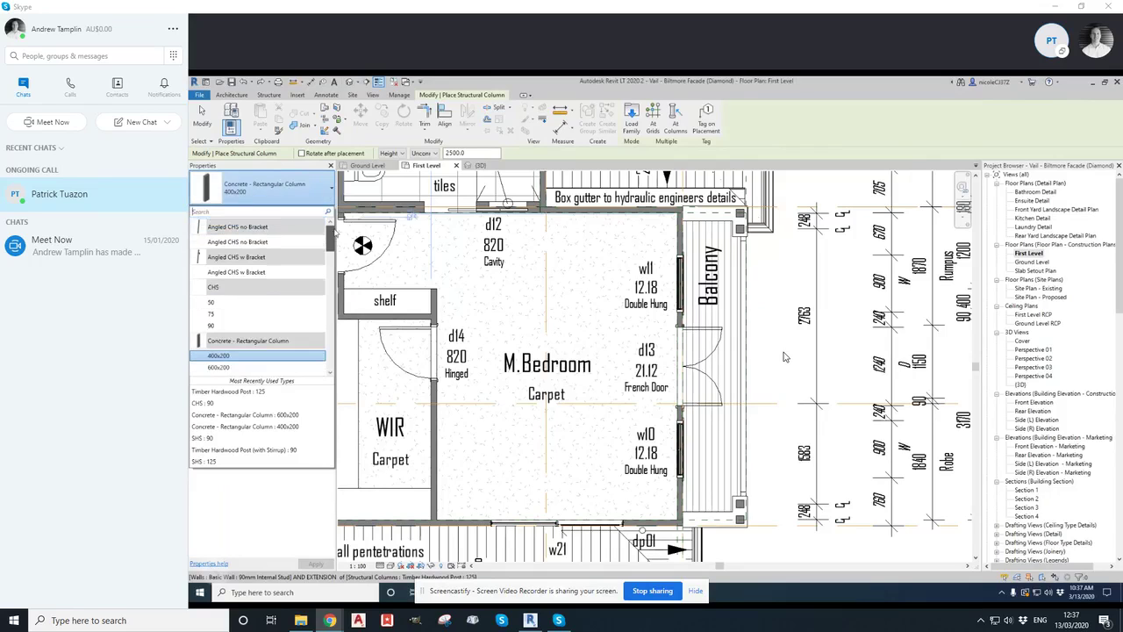
left_click(254, 212)
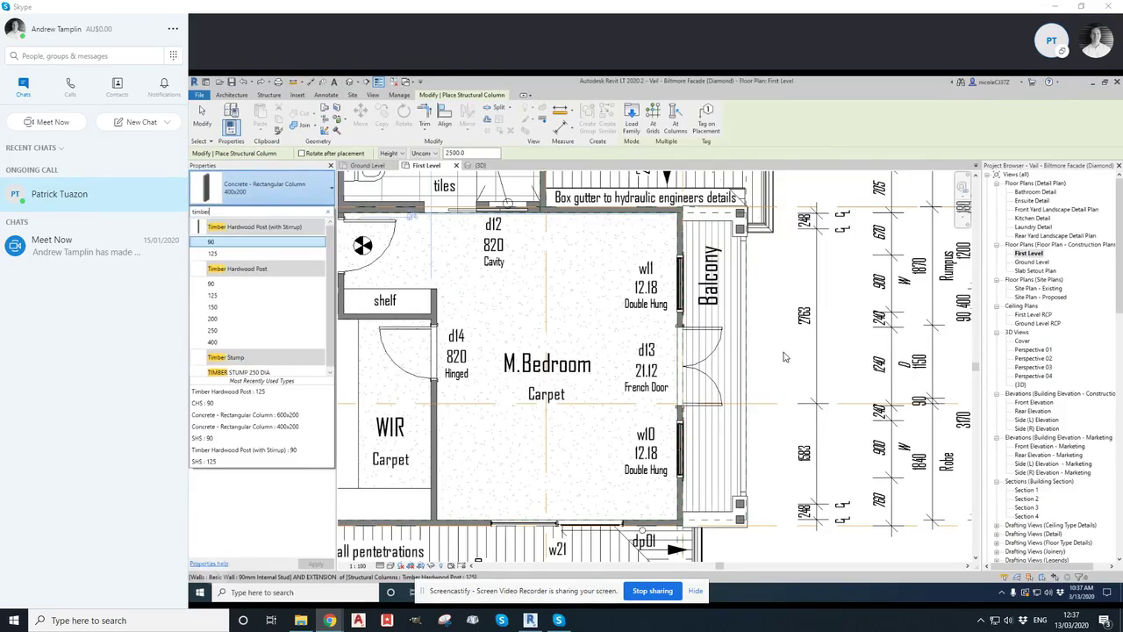
left_click(212, 283)
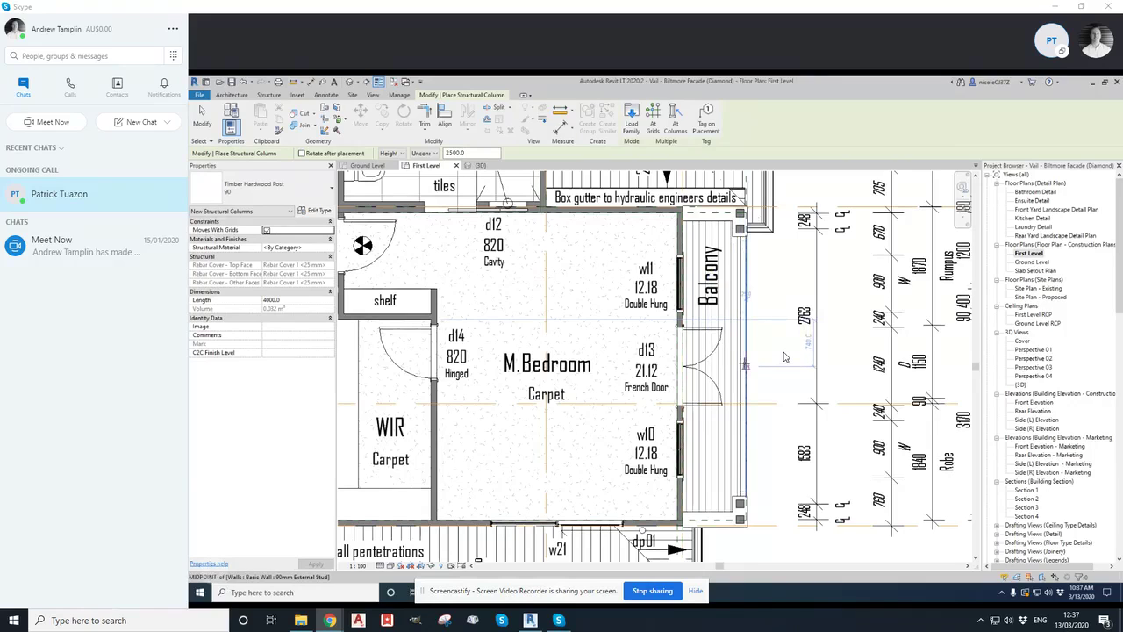
scroll(784, 357, "up", 4)
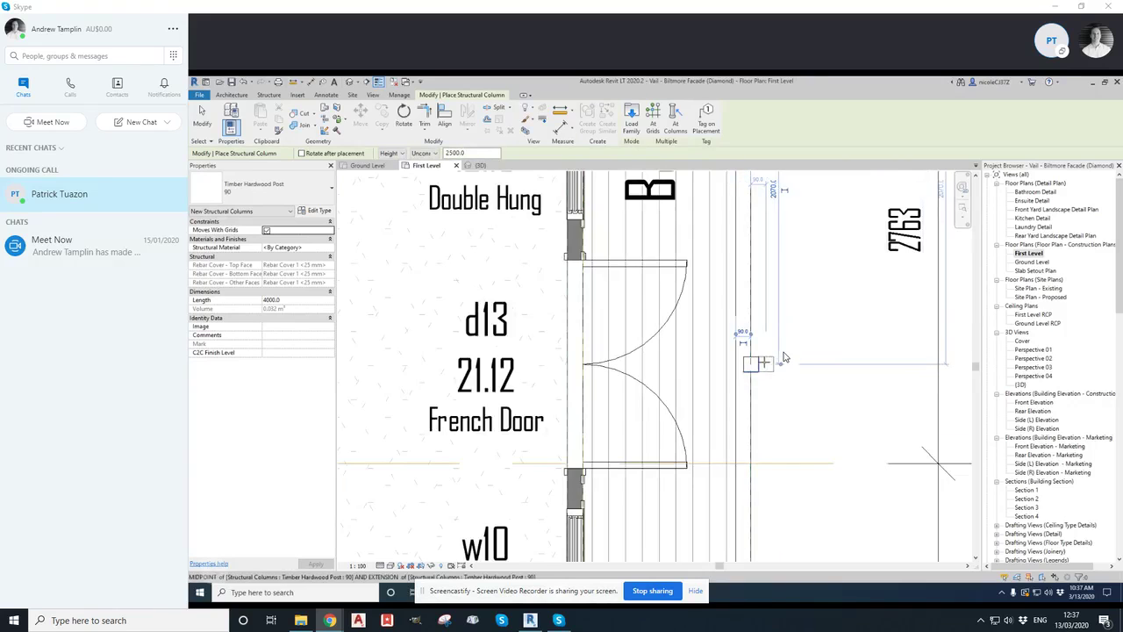
left_click(784, 357)
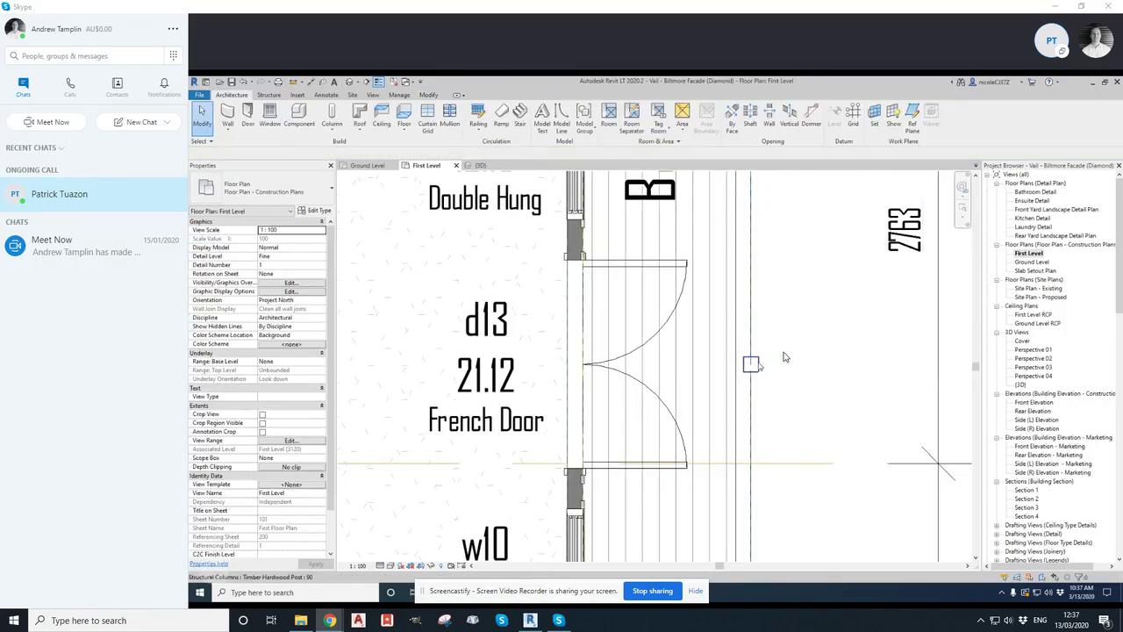
key("Escape")
Nudge the new post slightly left onto the balcony edge line
scroll(784, 357, "up", 3)
key("Left")
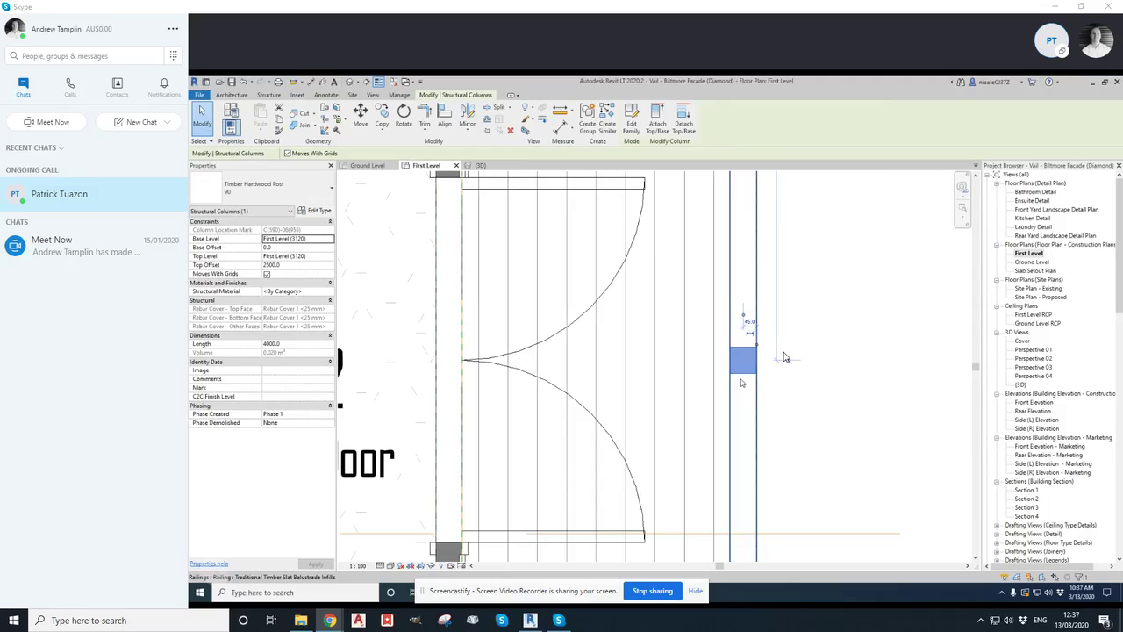
scroll(784, 357, "down", 3)
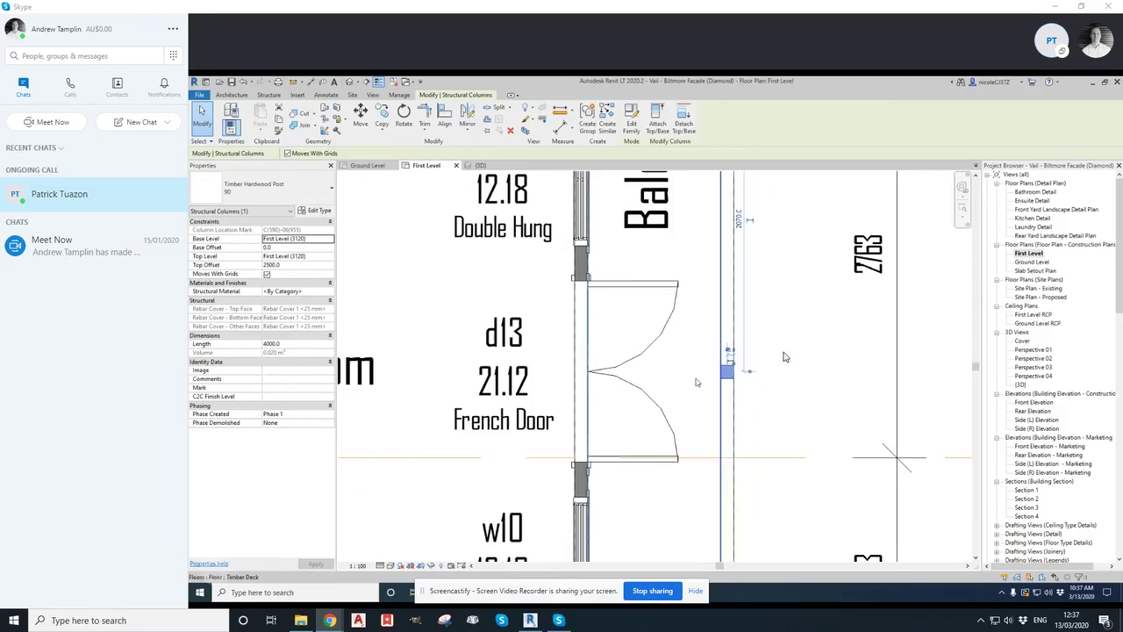
key("Escape")
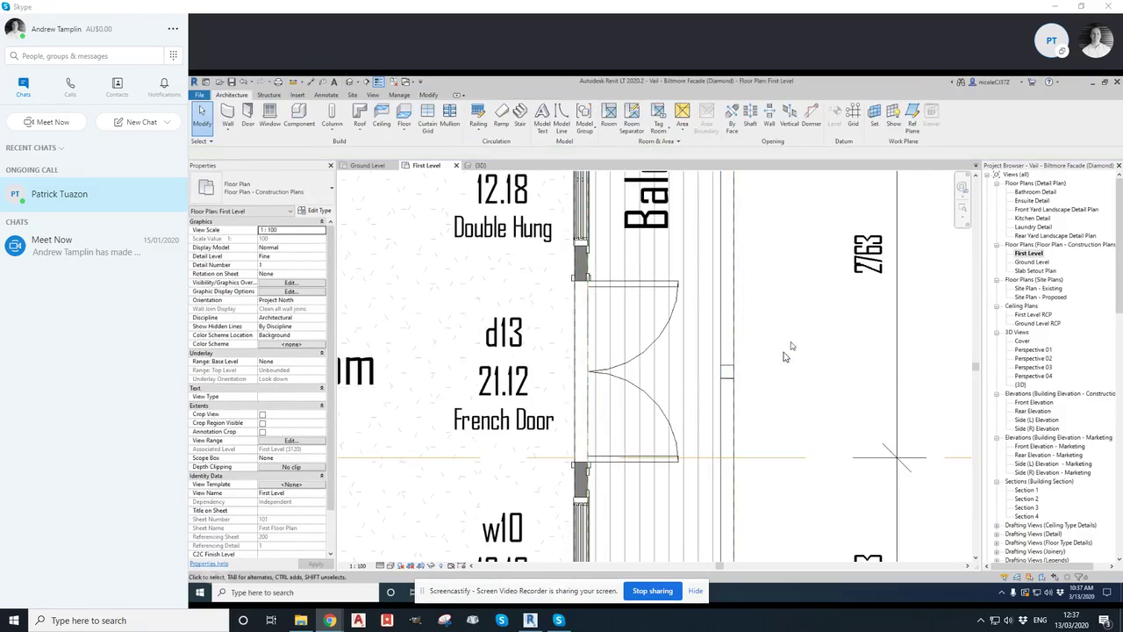
Set the post's top offset to 1000 and base offset to -50.0, and apply the changes
left_click(729, 368)
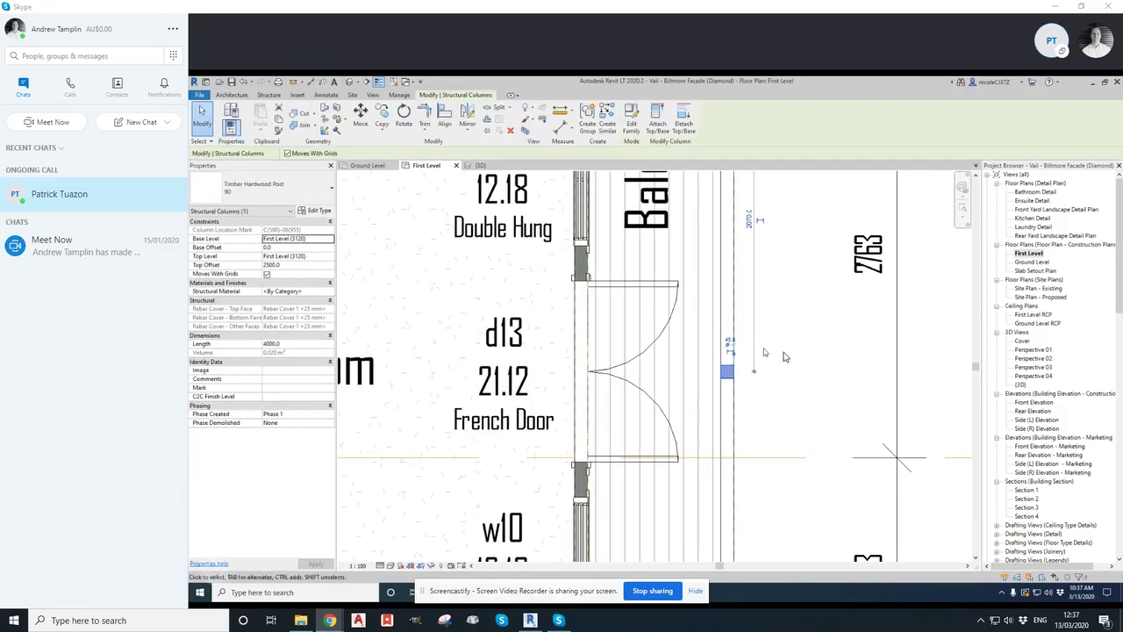
left_click(283, 265)
double_click(287, 265)
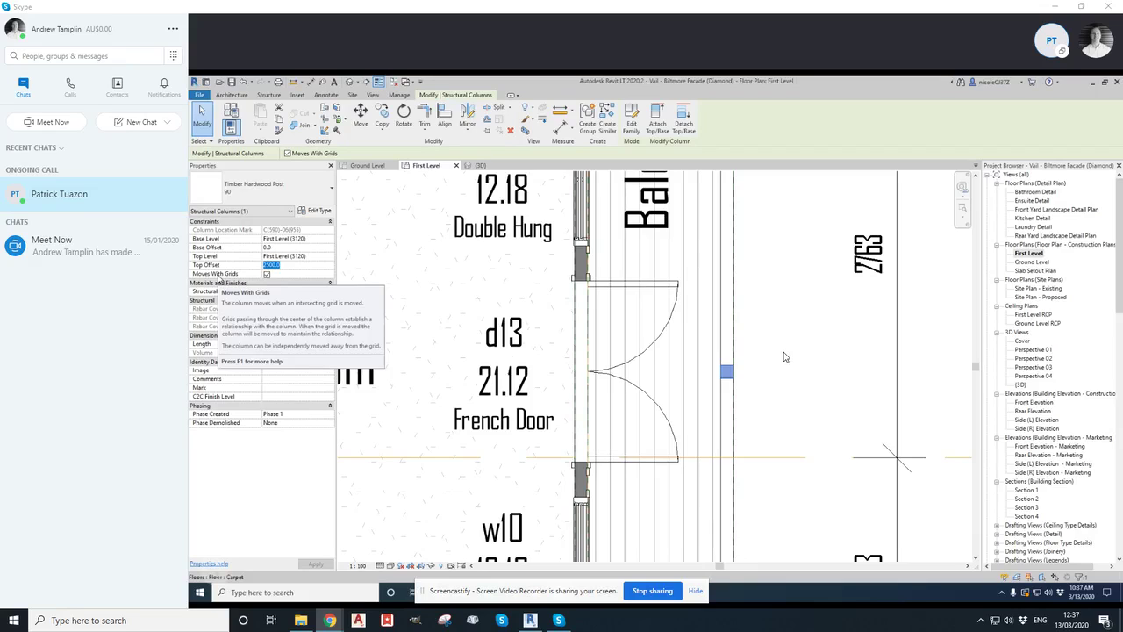
type("10")
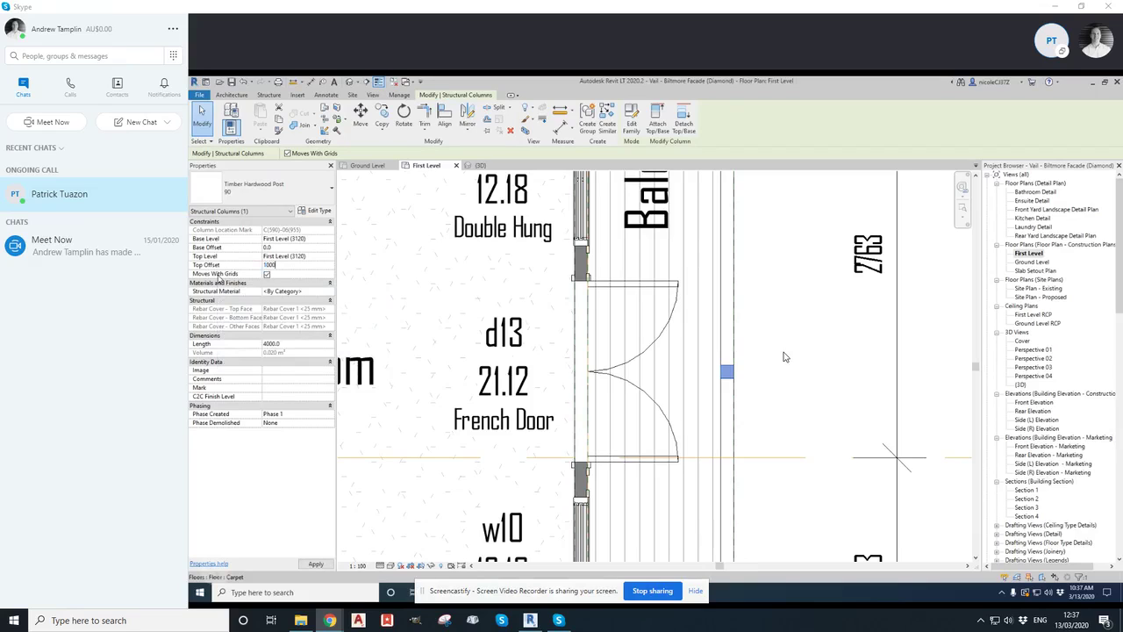
type("00")
left_click(274, 247)
left_click(316, 563)
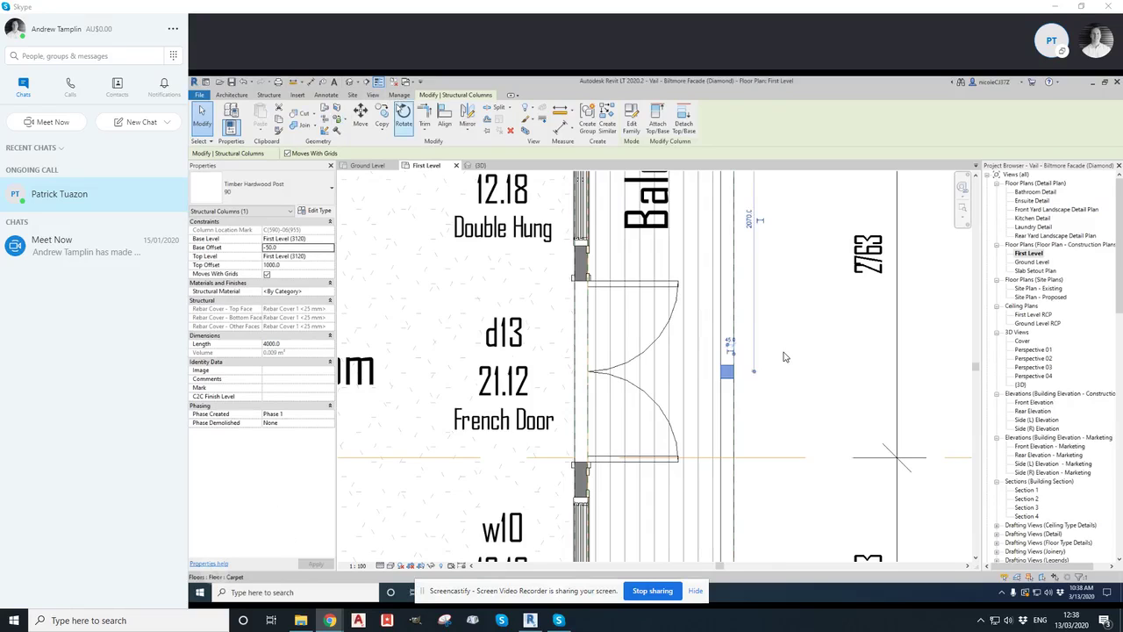
Switch to the 3D view and select the new timber post on the balcony railing
left_click(349, 81)
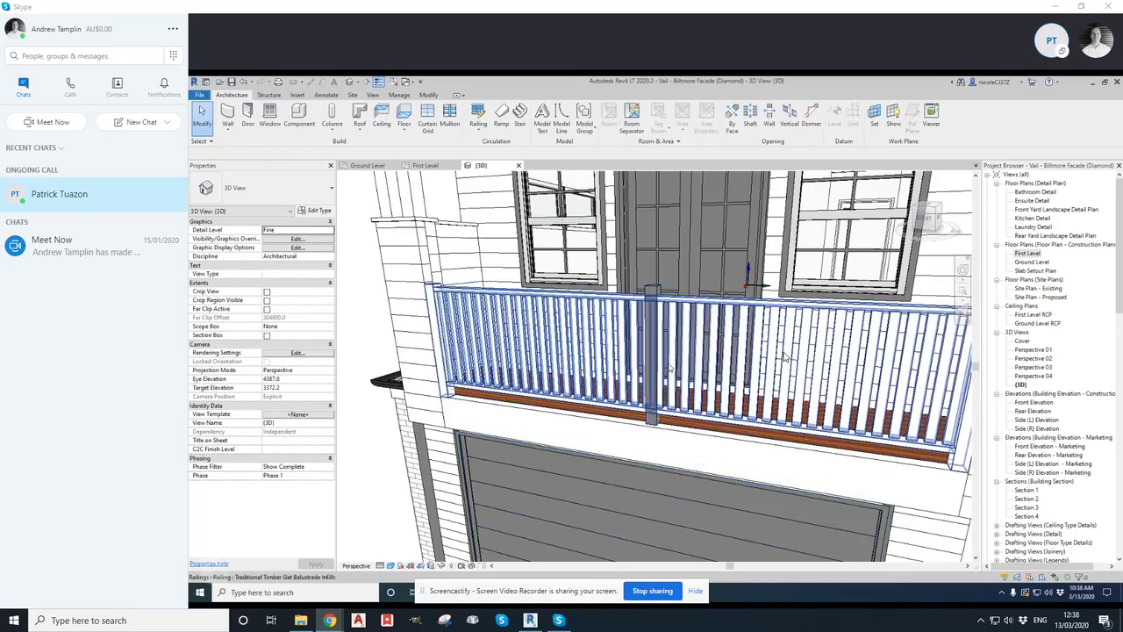
mouse_move(783, 355)
middle_mouse_down("shift")
mouse_move(772, 356)
mouse_move(785, 356)
middle_mouse_up("shift")
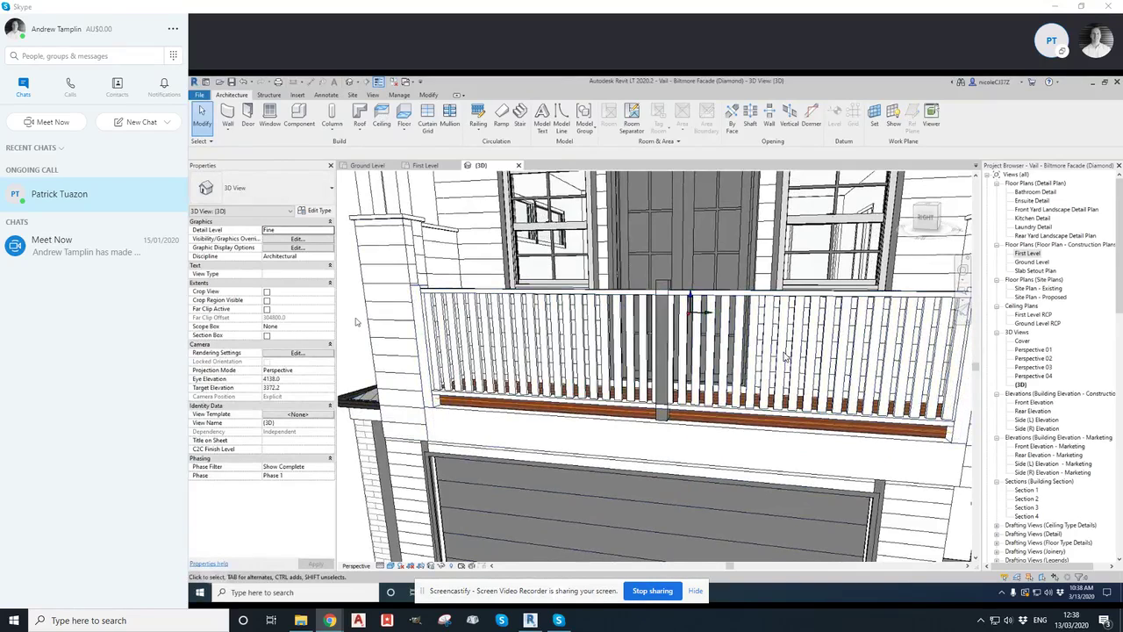
middle_click_drag(784, 355, 784, 355, "shift")
left_click(659, 355)
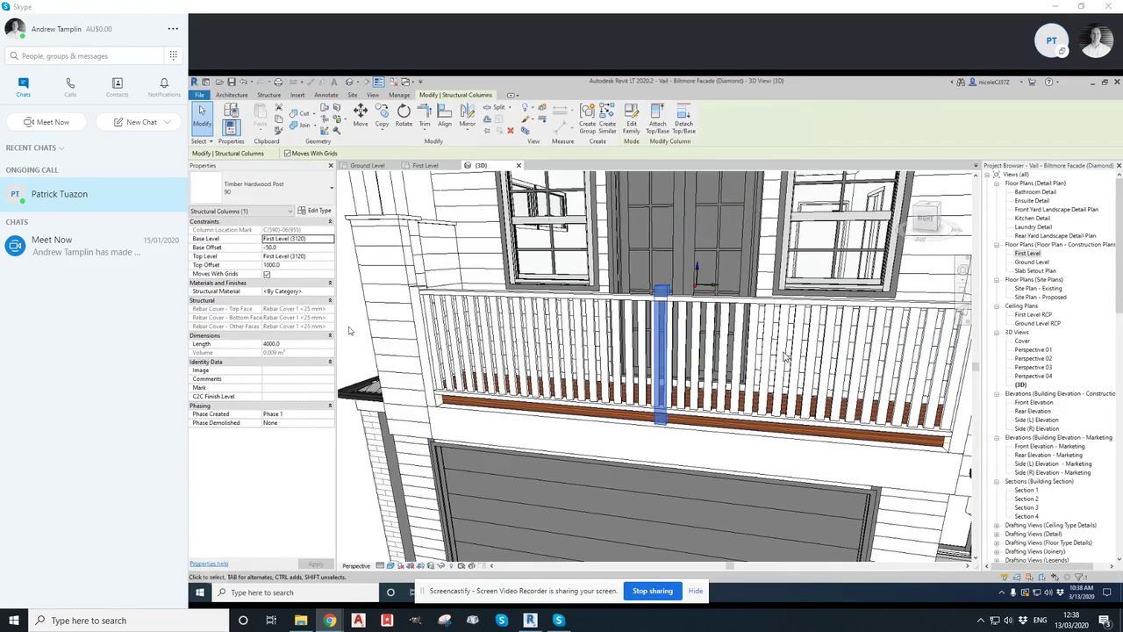
left_click(445, 116)
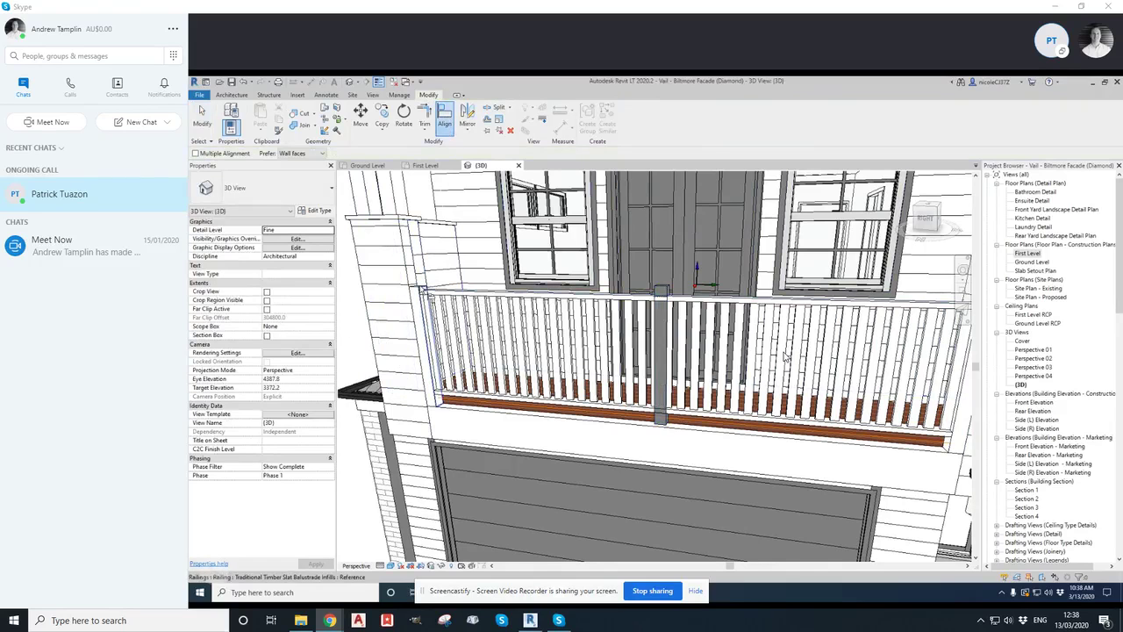
scroll(785, 355, "up", 2)
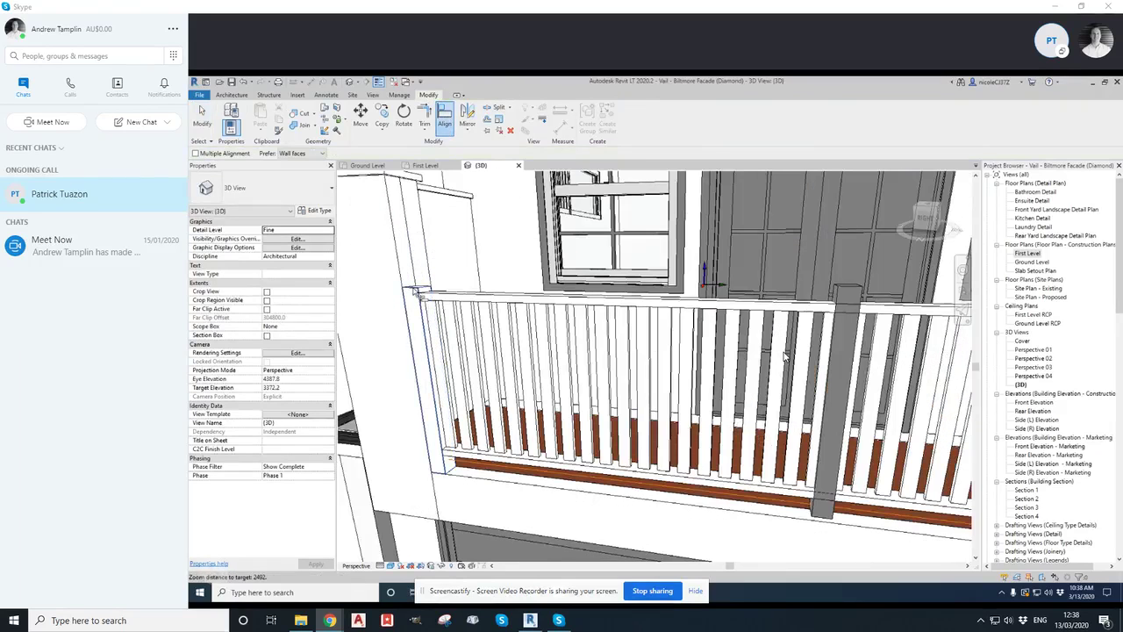
left_click(421, 290)
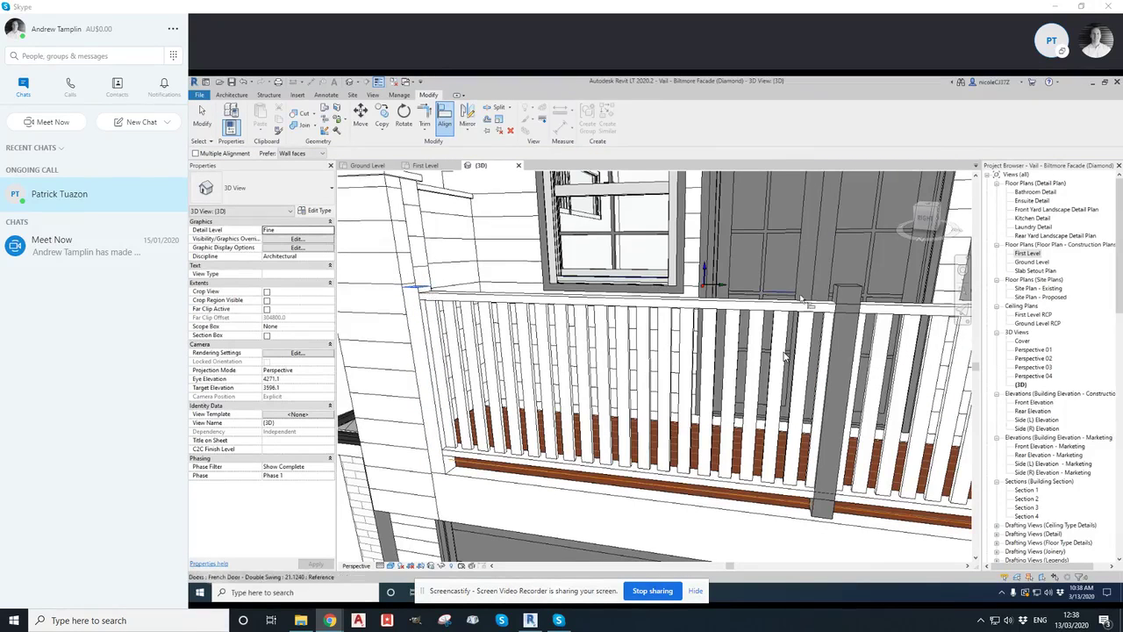
middle_click_drag(853, 292, 658, 400)
scroll(658, 399, "up", 4)
scroll(658, 398, "down", 2)
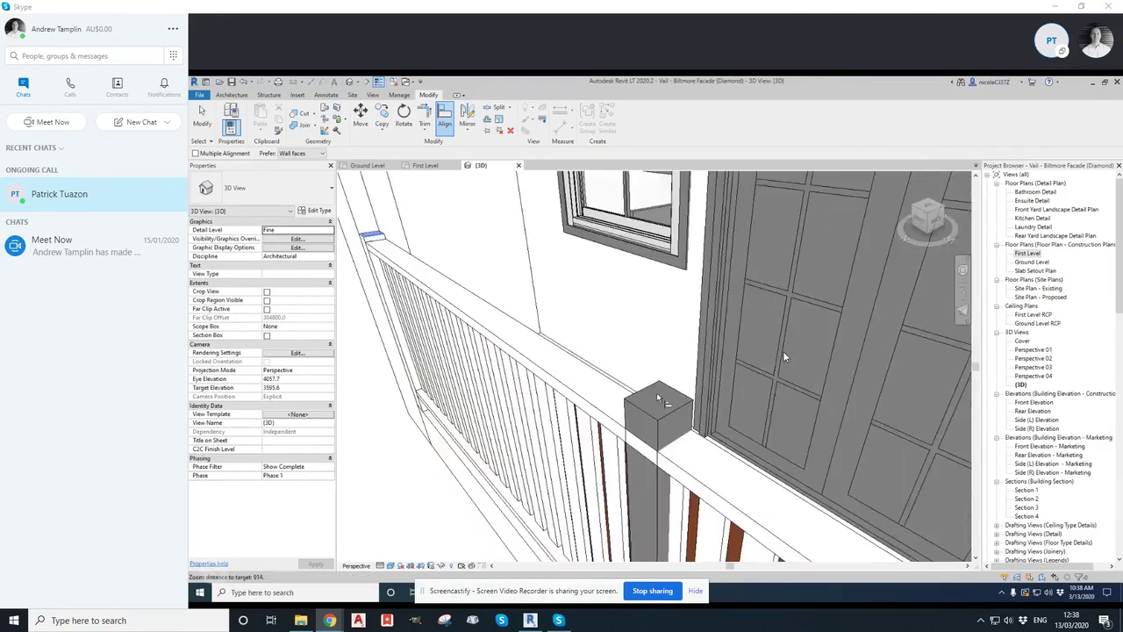
scroll(661, 404, "up", 2)
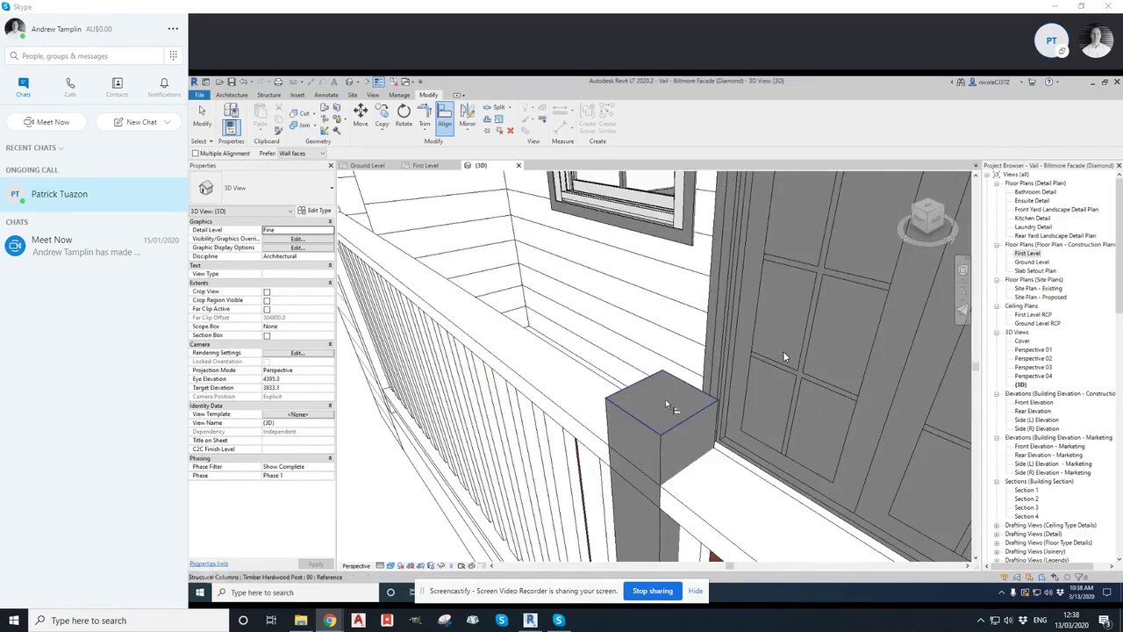
scroll(667, 405, "down", 3)
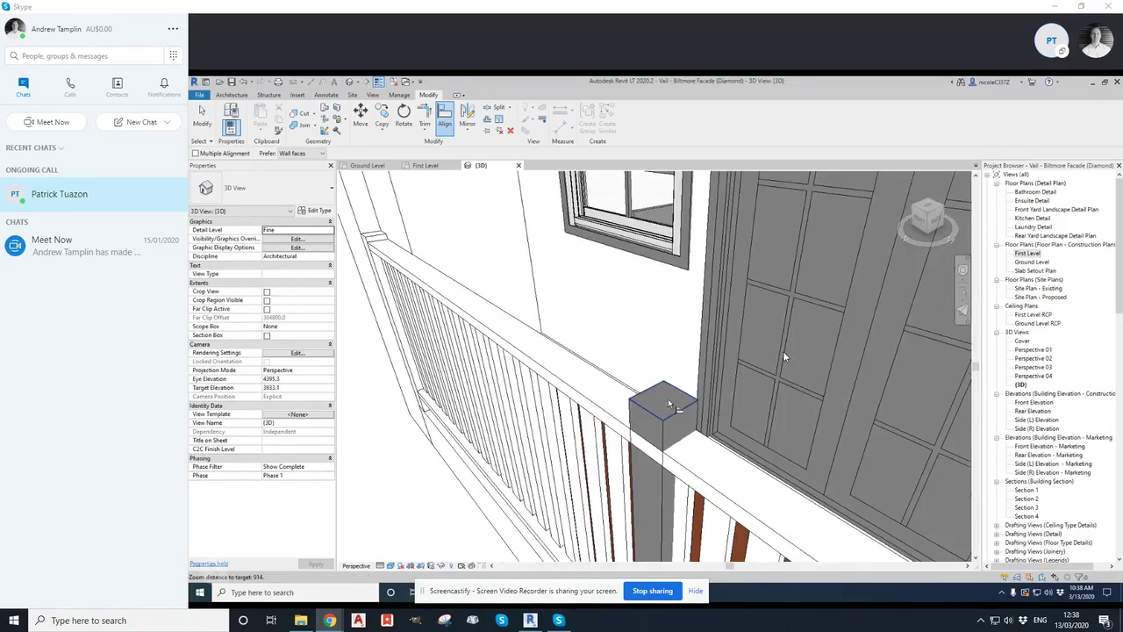
scroll(785, 357, "down", 4)
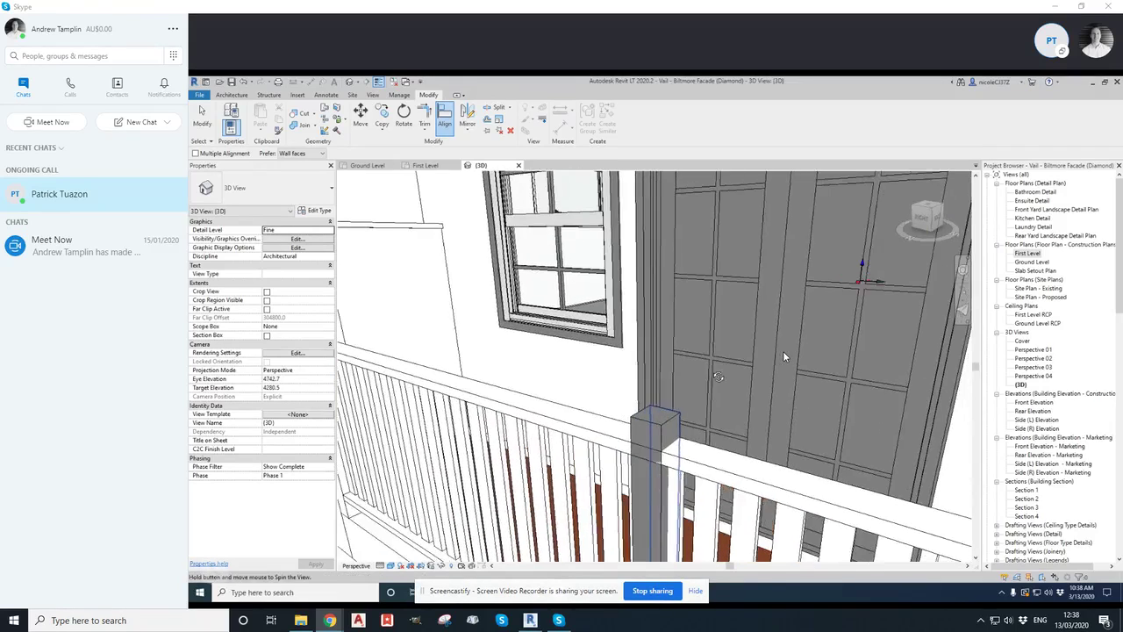
key("Escape")
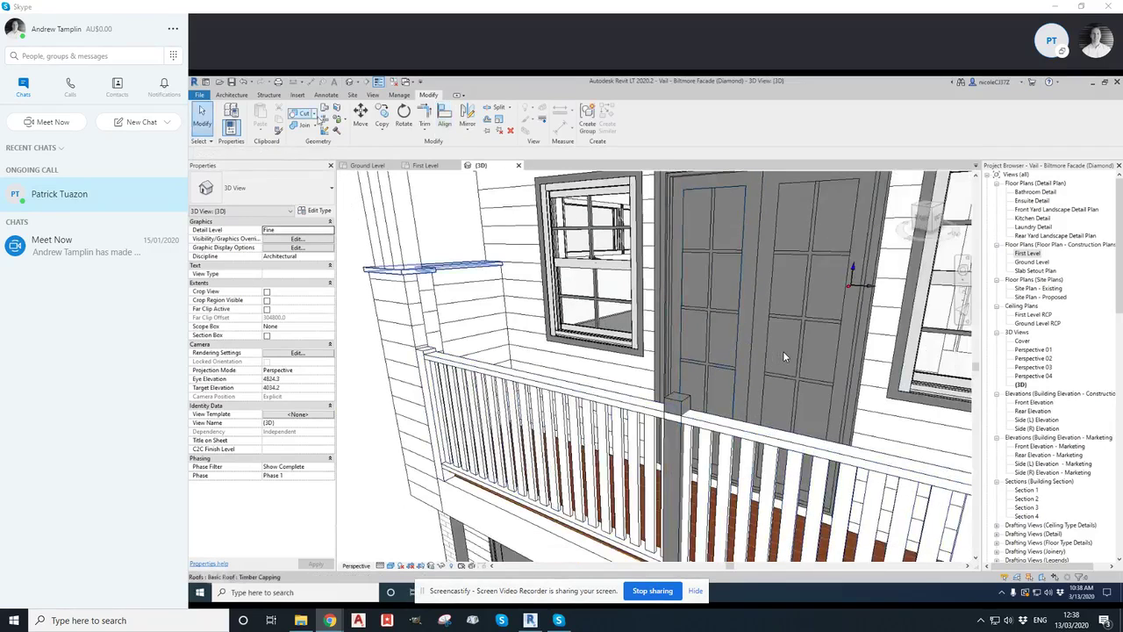
Try to align the balcony railing with the new timber post in the 3D view
left_click(447, 116)
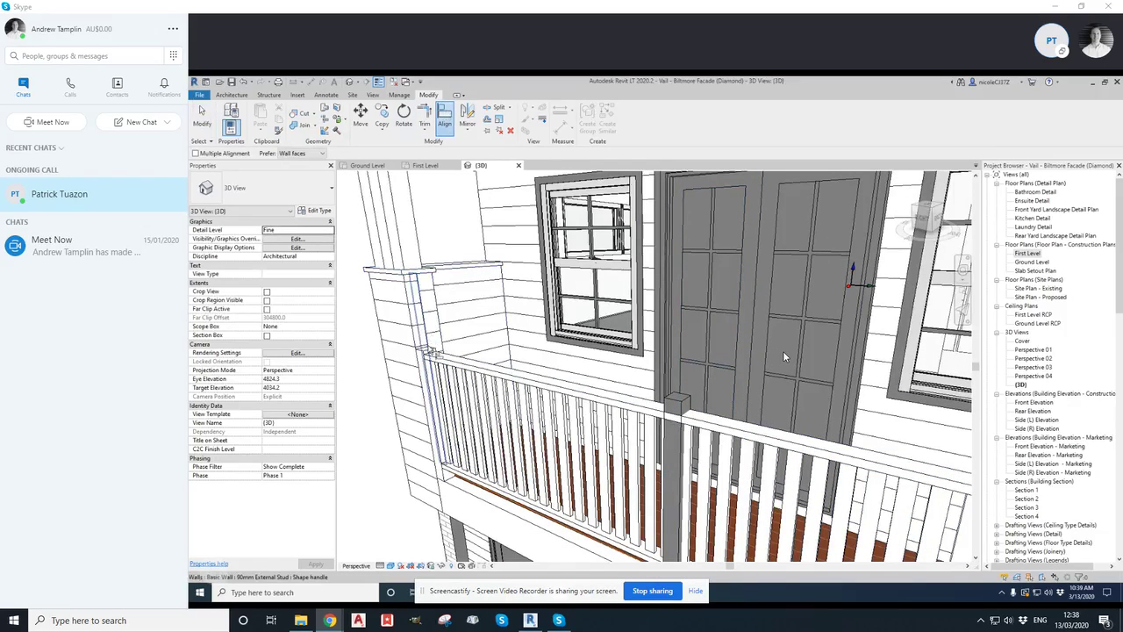
scroll(431, 356, "up", 1)
scroll(430, 356, "up", 2)
left_click(427, 351)
scroll(431, 319, "down", 2)
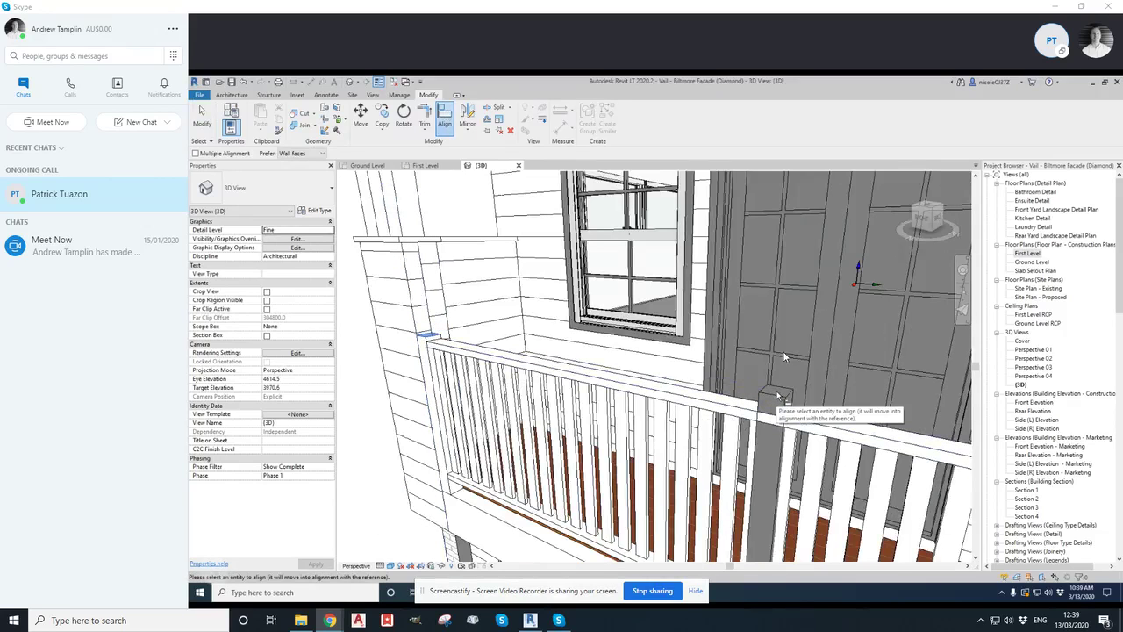
middle_click_drag(779, 397, 733, 395)
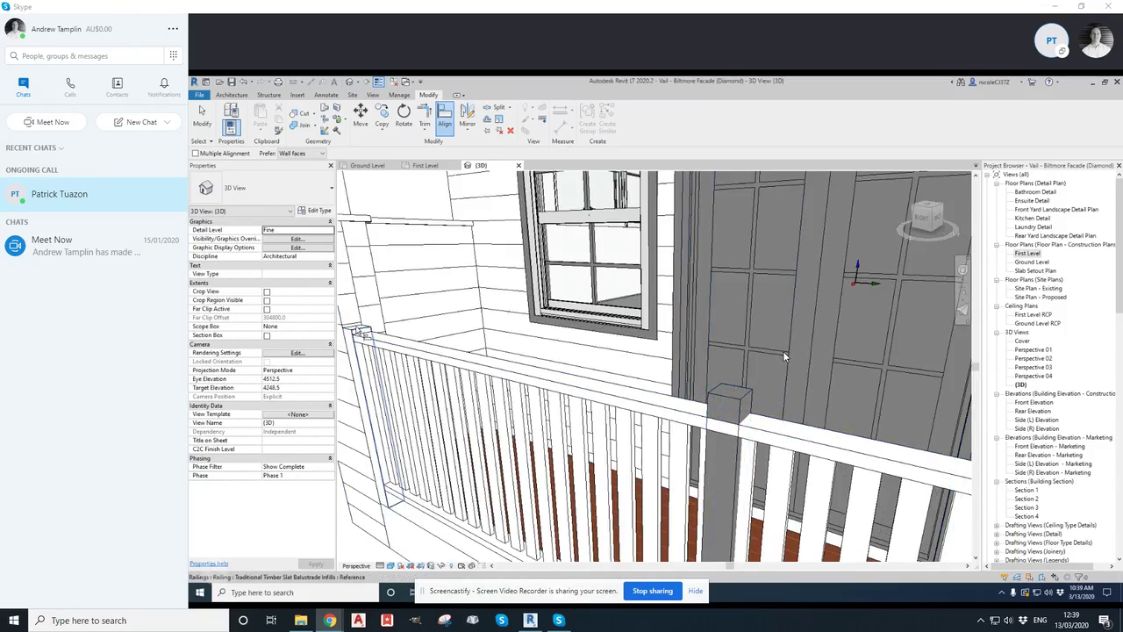
left_click(538, 380)
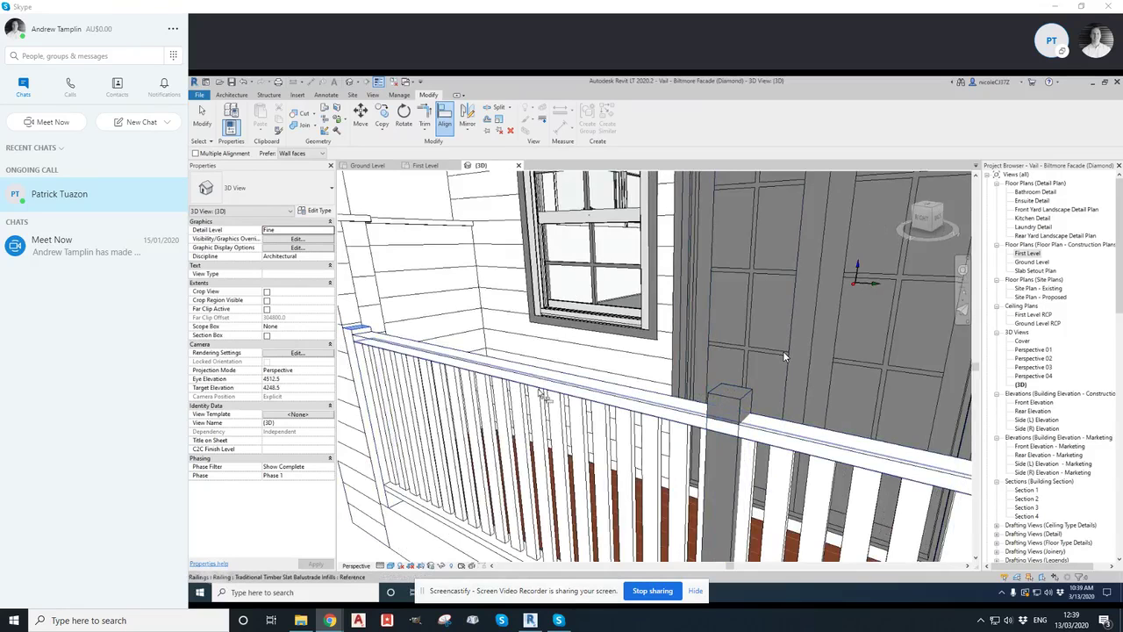
key("ctrl+z")
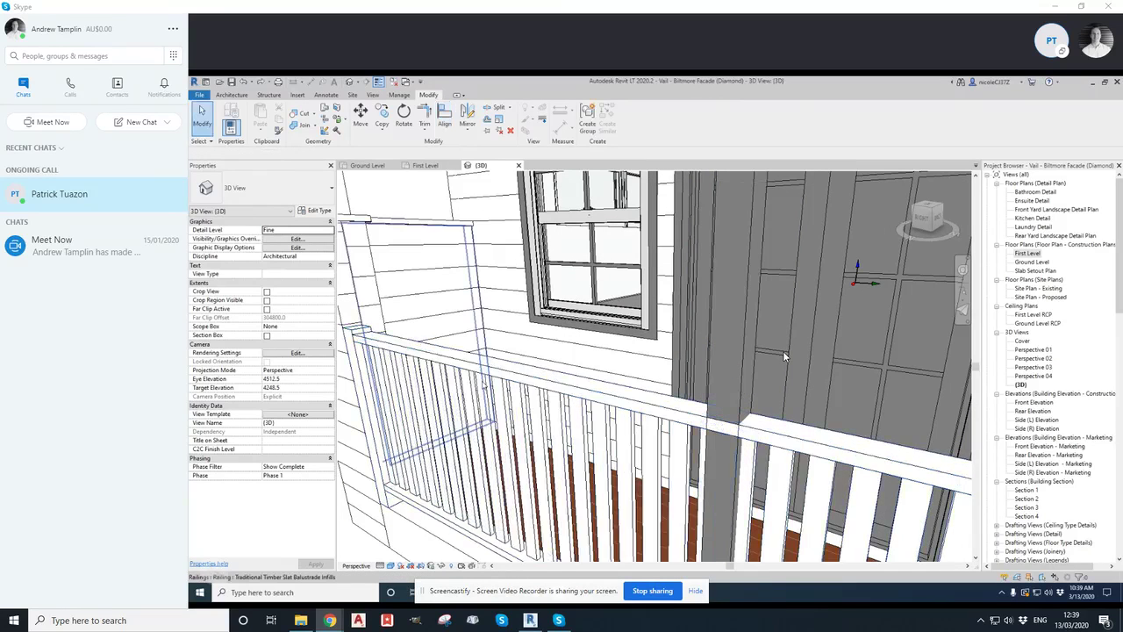
Select the railing and examine the new post's position along it in the 3D view
scroll(611, 366, "down", 3)
scroll(693, 369, "down", 4)
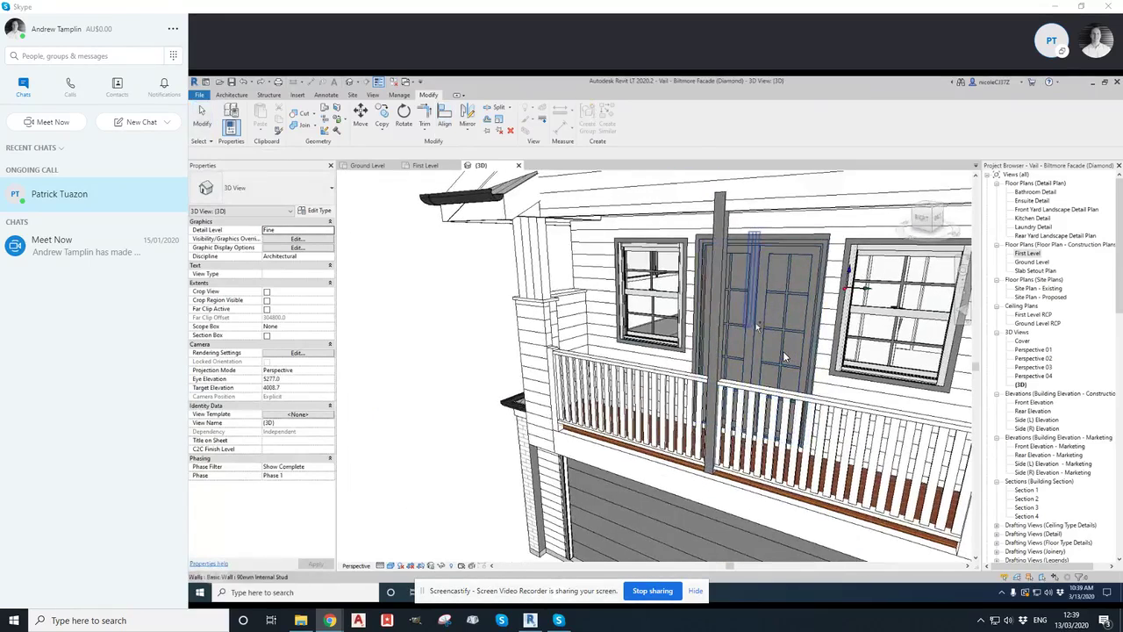
left_click(785, 356)
scroll(785, 356, "up", 1)
key("Tab")
key("Tab")
key("Tab")
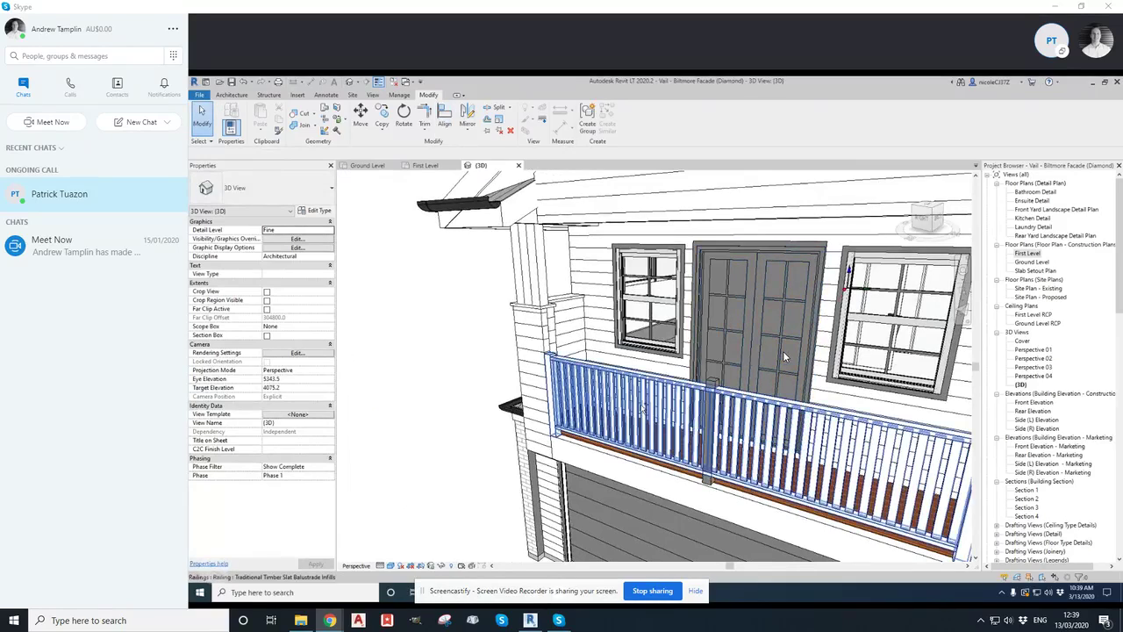
middle_click_drag(785, 357, 418, 358, "shift")
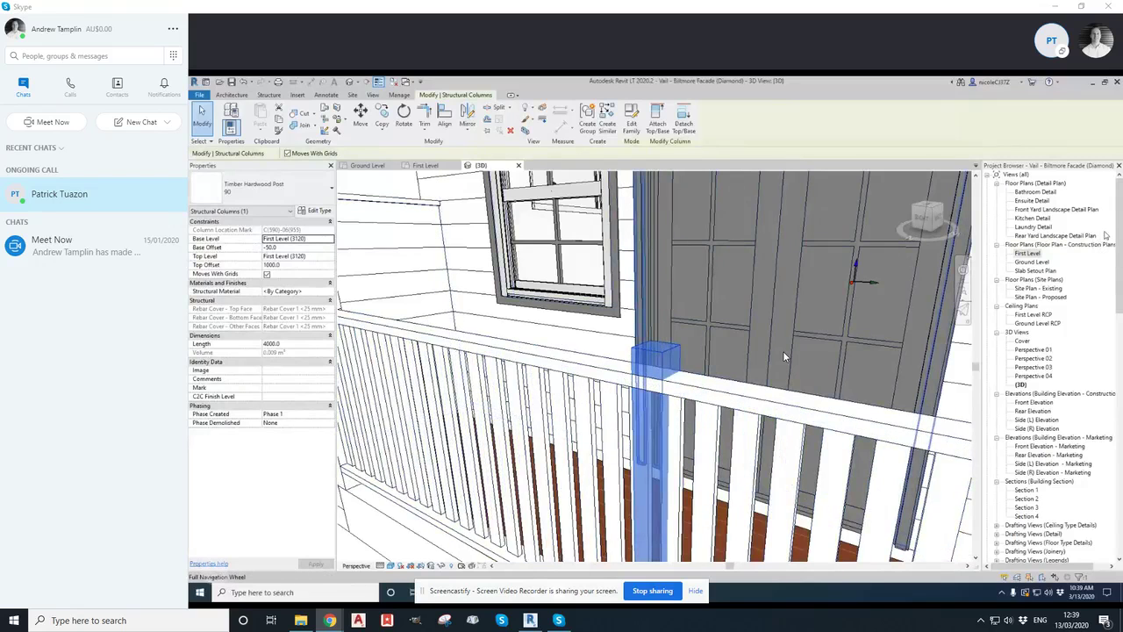
key("Escape")
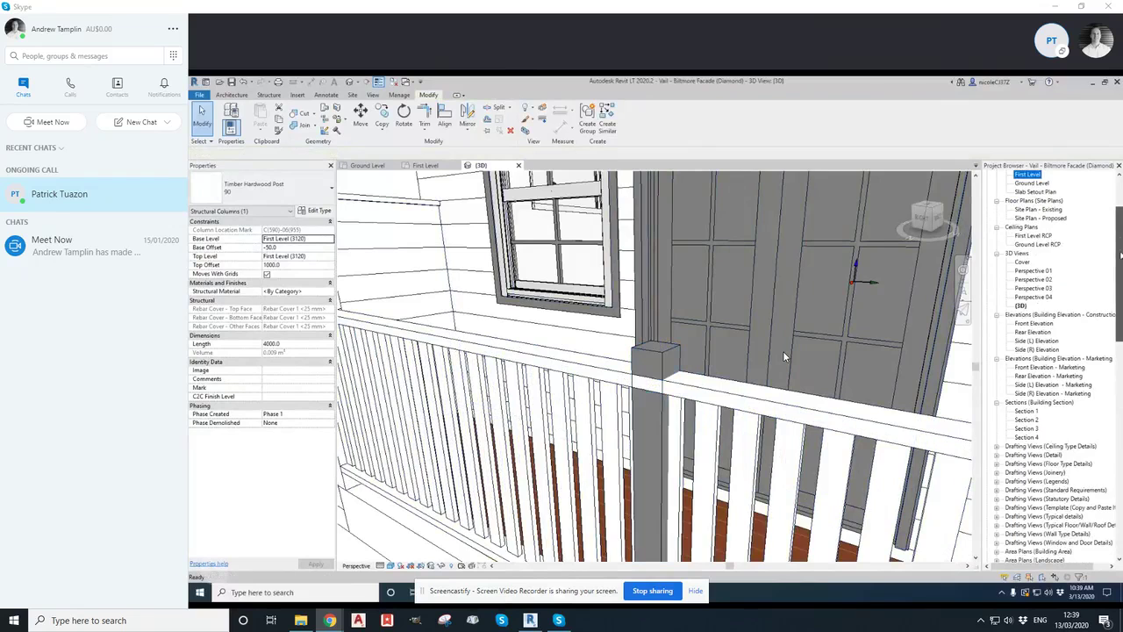
Open the Front Elevation view and zoom in on the balcony railing and post
left_click_drag(1121, 254, 1121, 226)
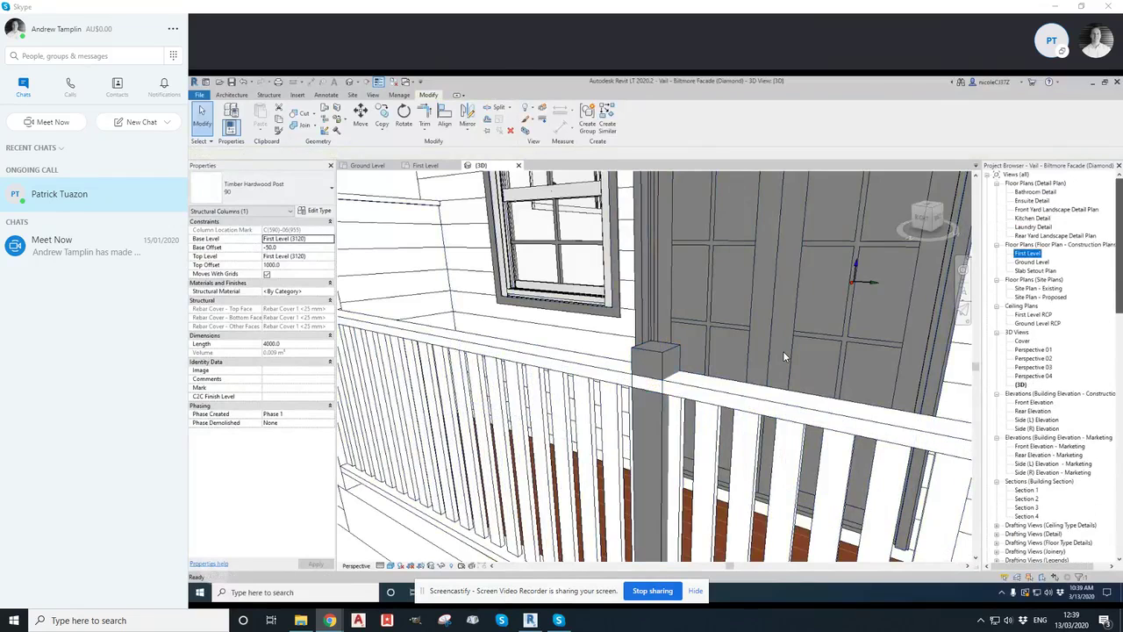
double_click(1037, 401)
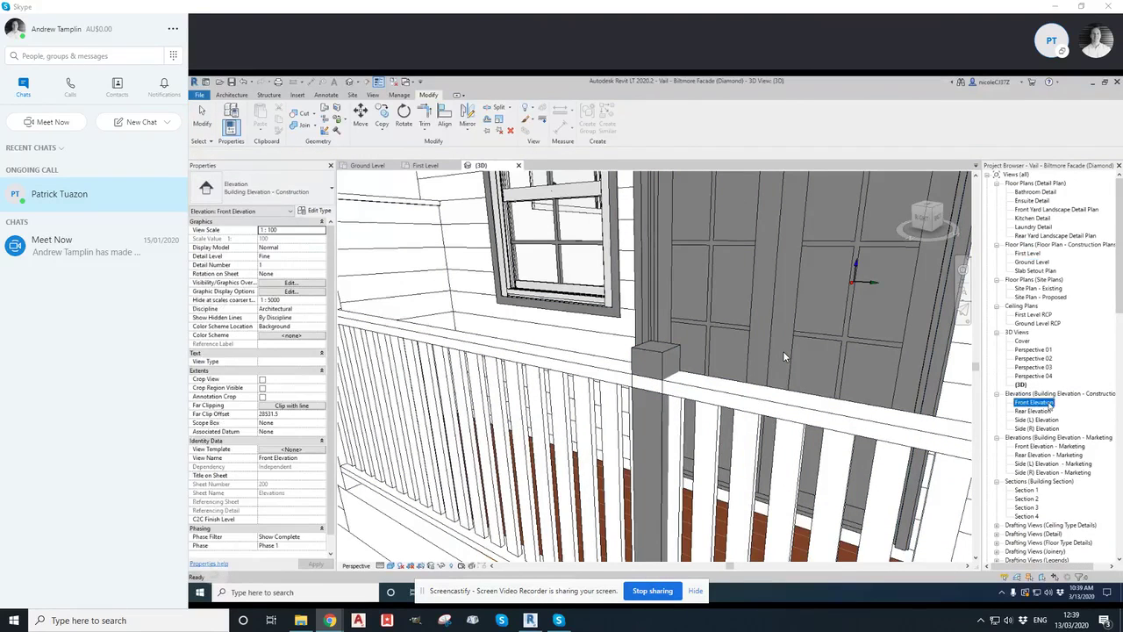
scroll(784, 358, "up", 6)
key("Escape")
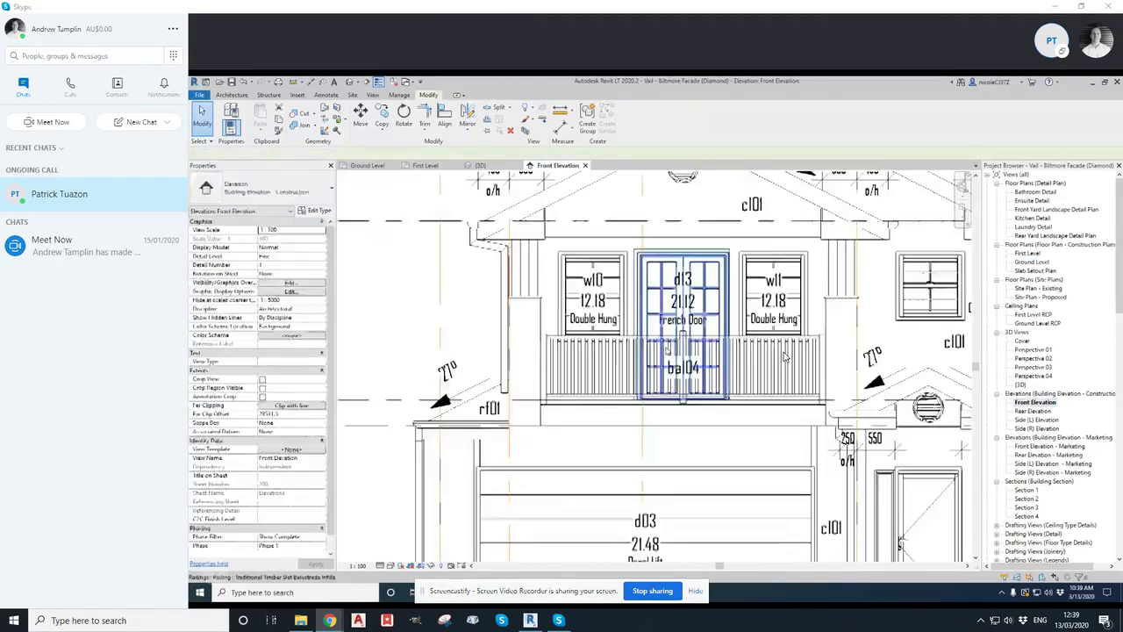
middle_click_drag(699, 333, 758, 348)
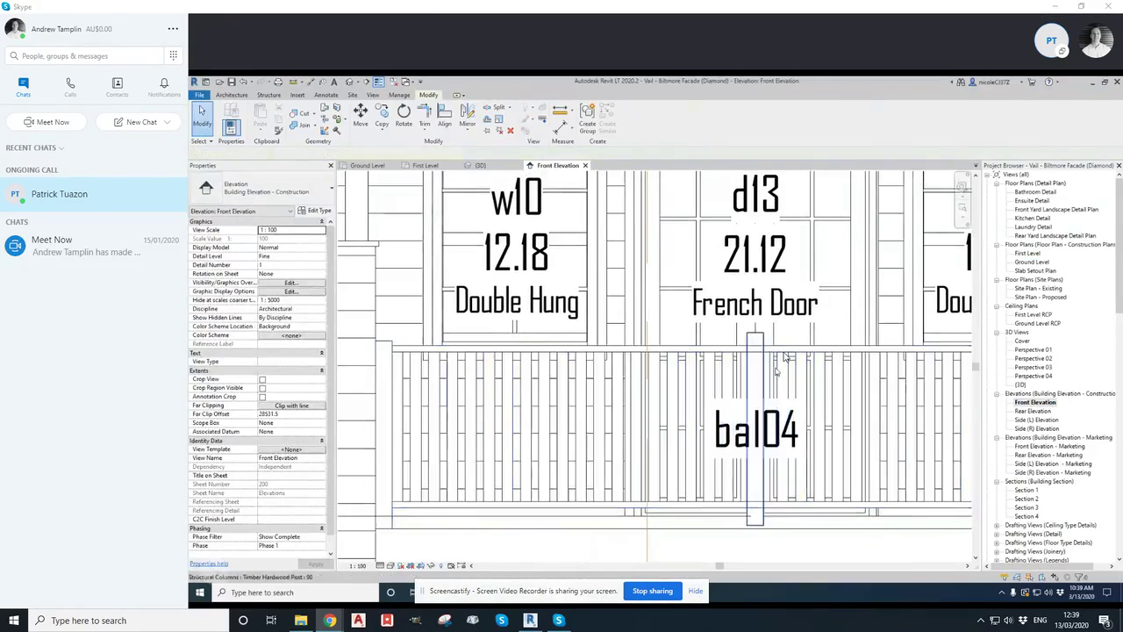
Try dragging the timber post sideways along the railing in the front elevation
left_click(755, 525)
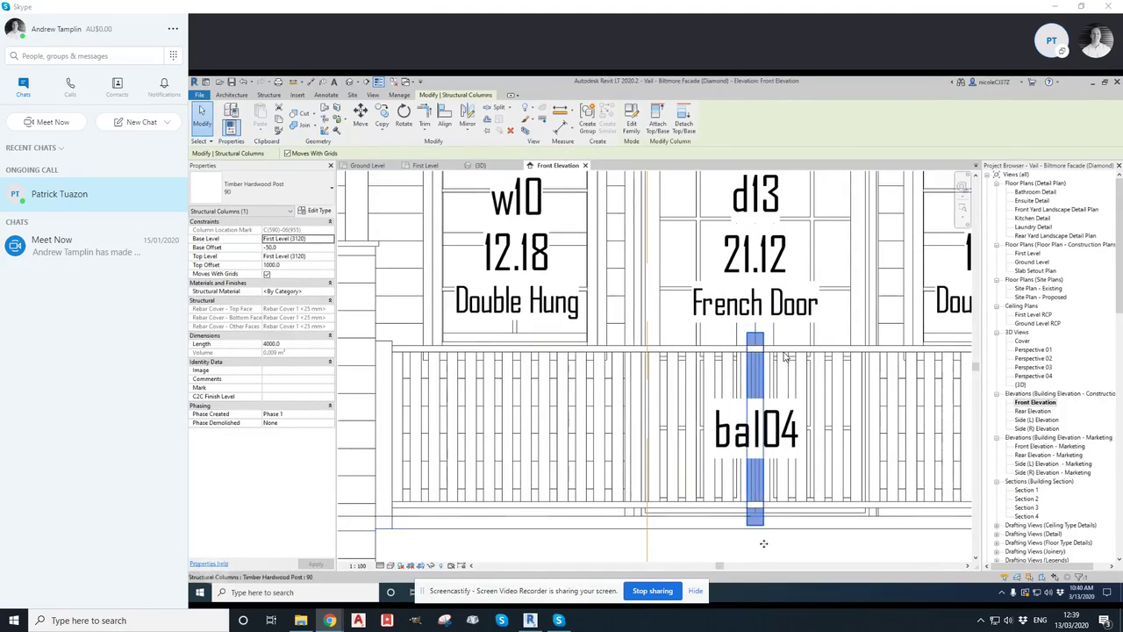
scroll(765, 545, "up", 2)
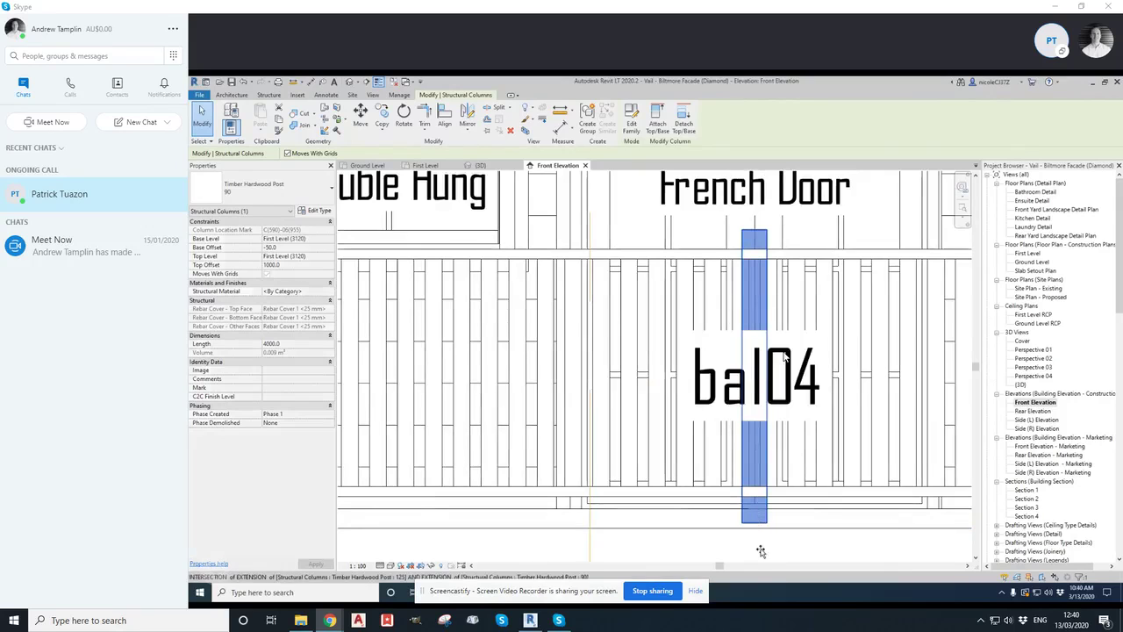
left_click_drag(760, 517, 663, 527)
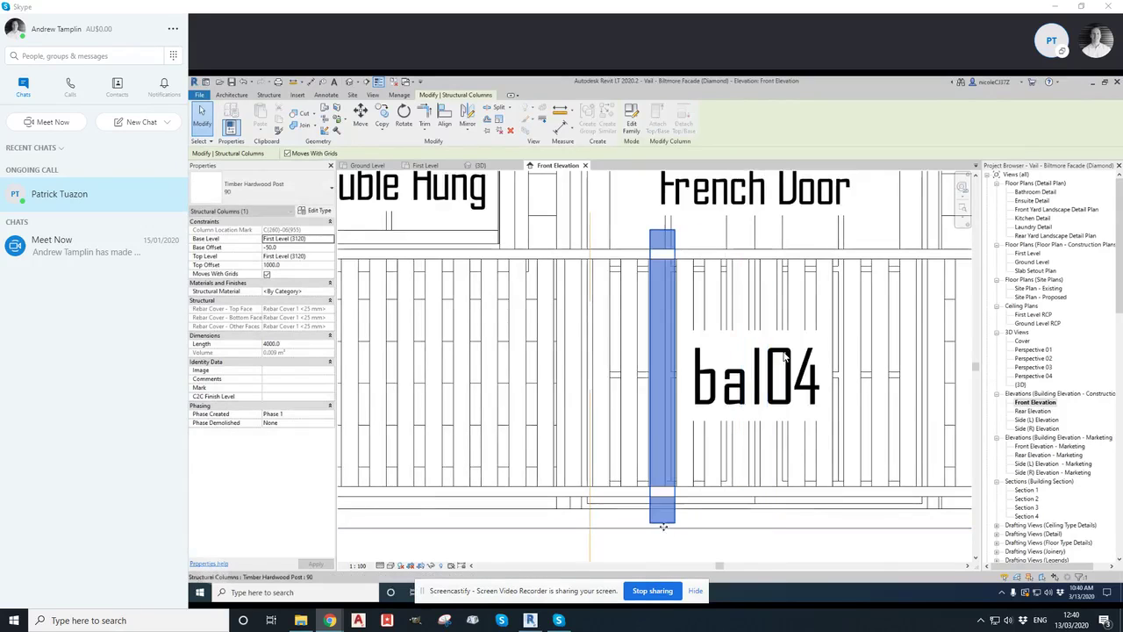
key("ctrl+z")
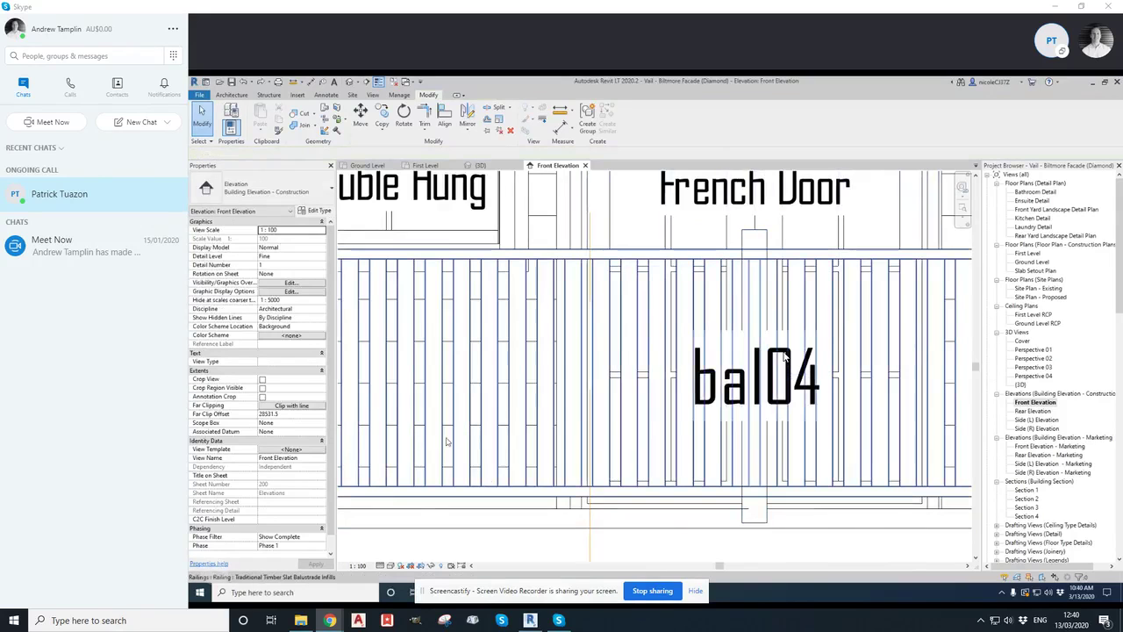
left_click(752, 522)
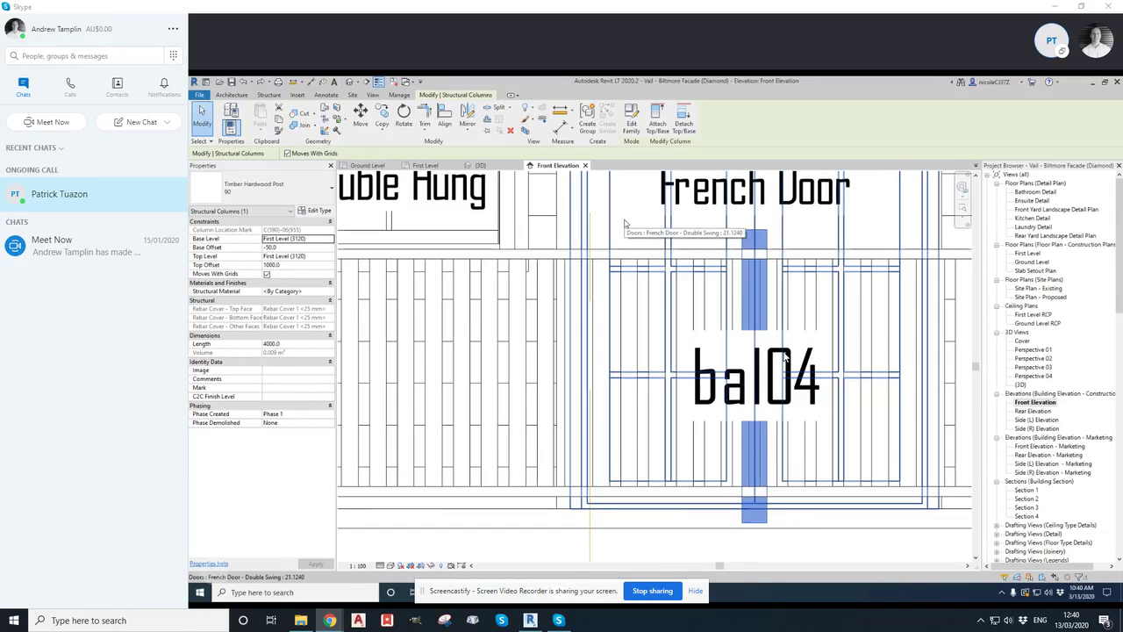
key("m")
key("v")
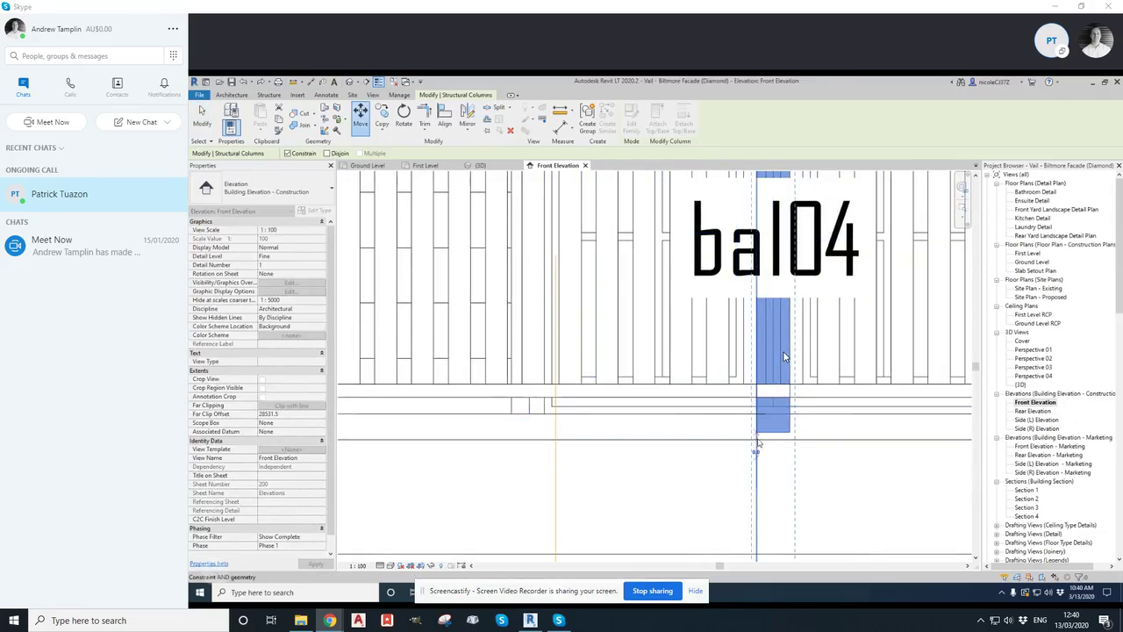
key("Escape")
key("Escape")
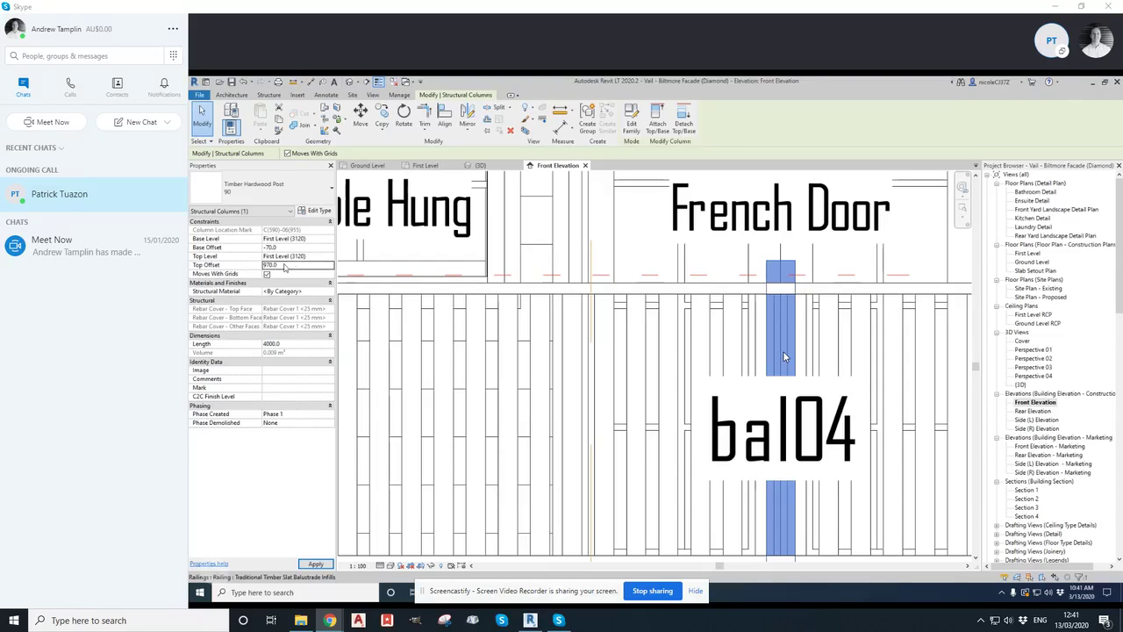
scroll(553, 399, "down", 1)
scroll(555, 400, "down", 1)
middle_click_drag(568, 399, 670, 374)
key("Escape")
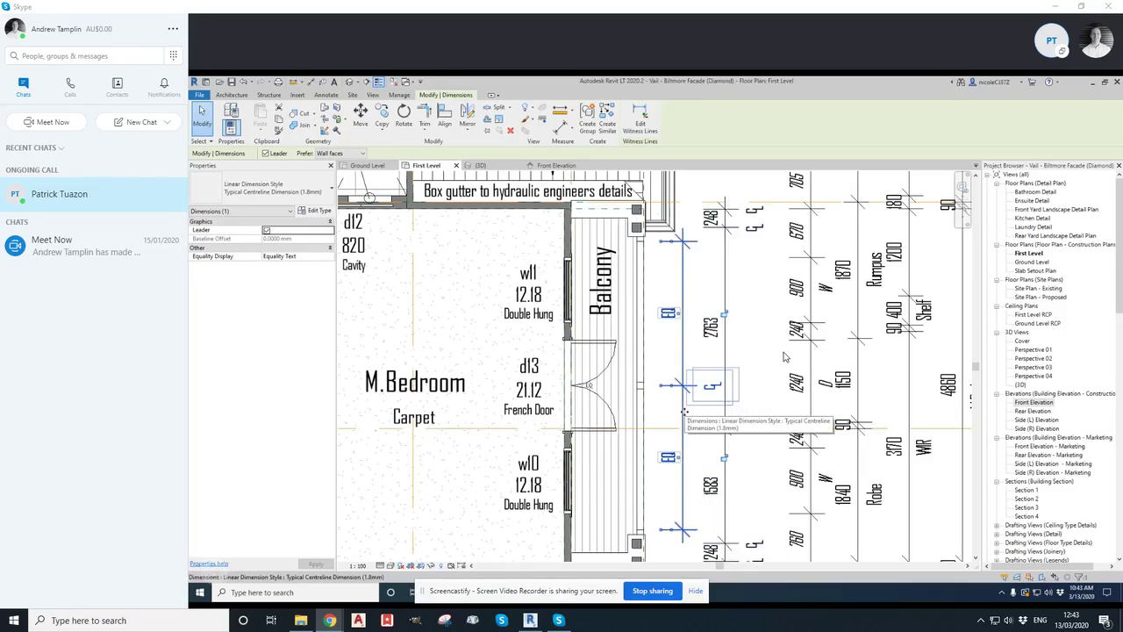
key("Escape")
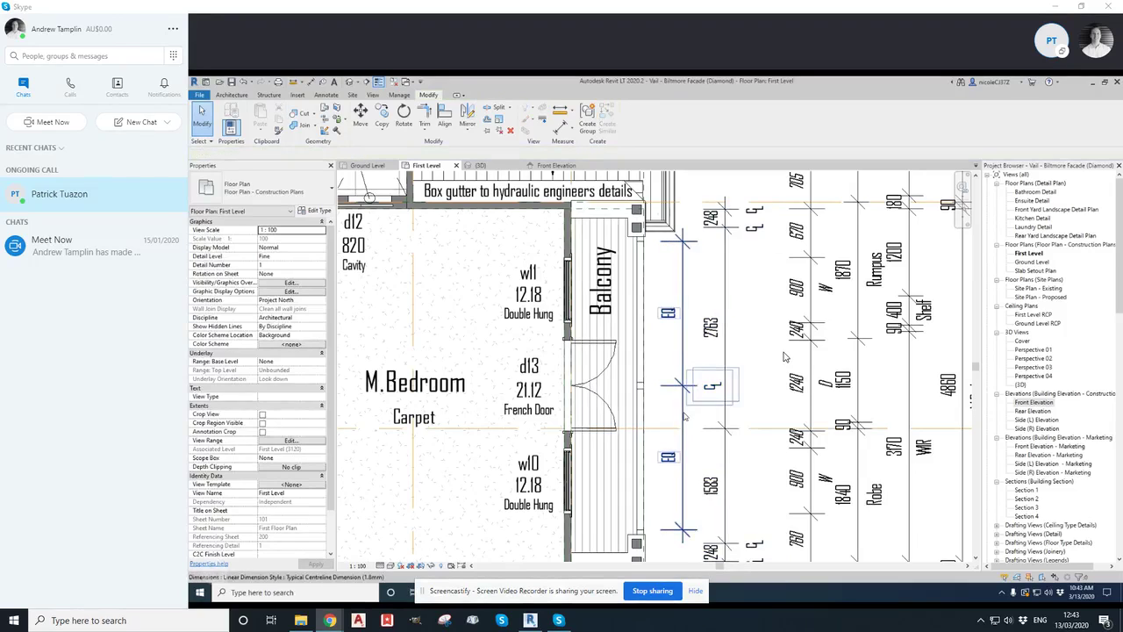
Try editing the railing's sketch path so its line ends at the new timber post, then finish the edit
left_click(642, 407)
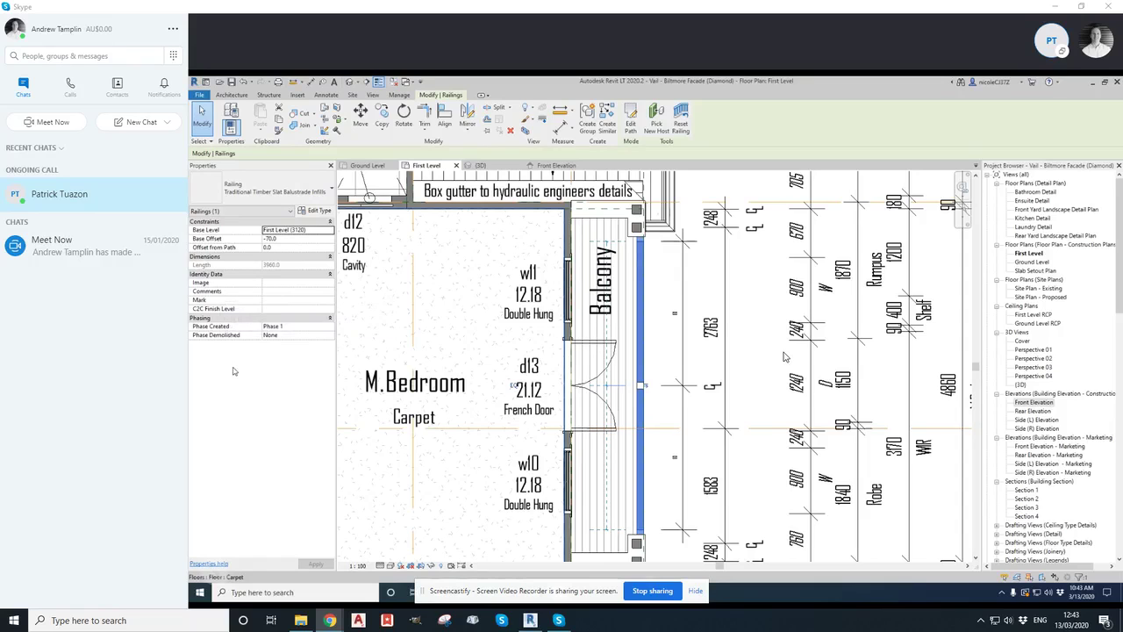
scroll(438, 360, "up", 1)
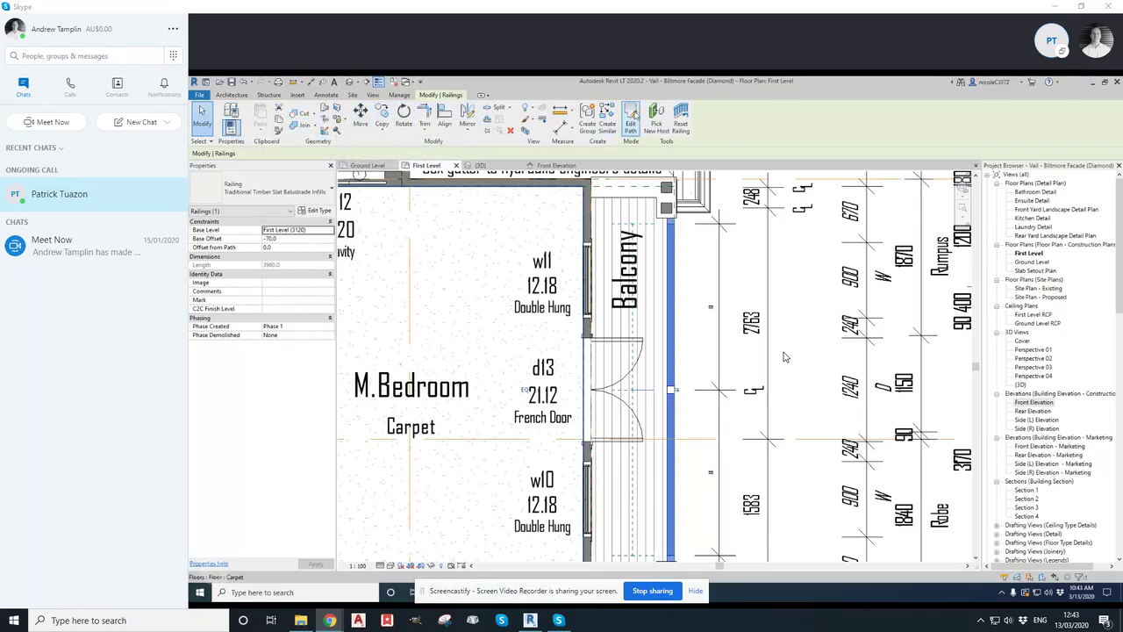
left_click(631, 116)
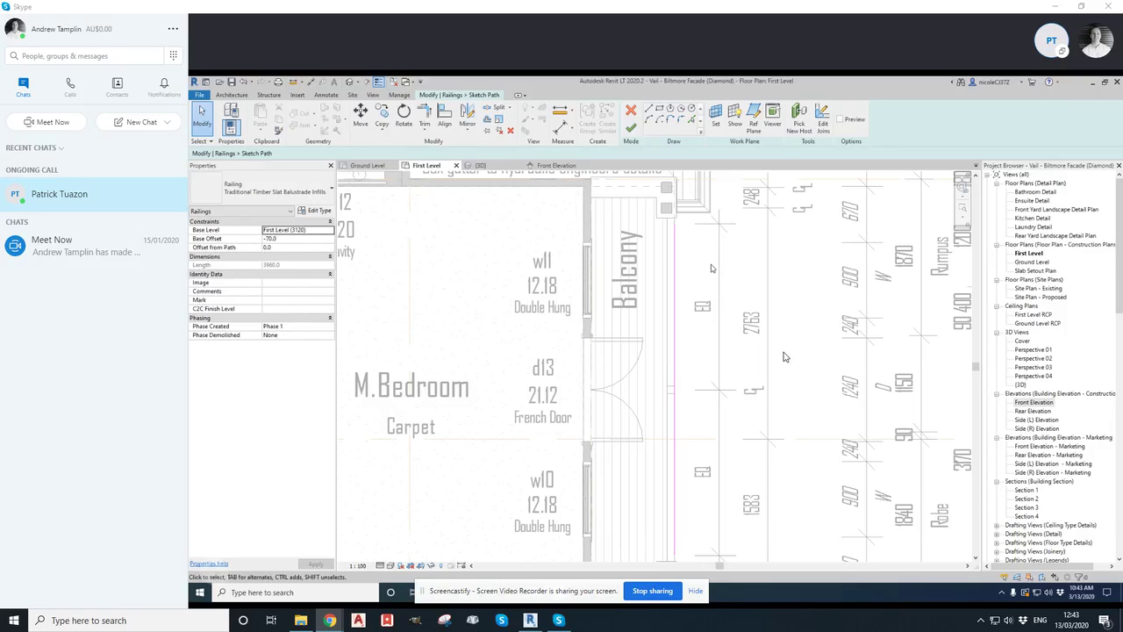
middle_click_drag(707, 312, 683, 273)
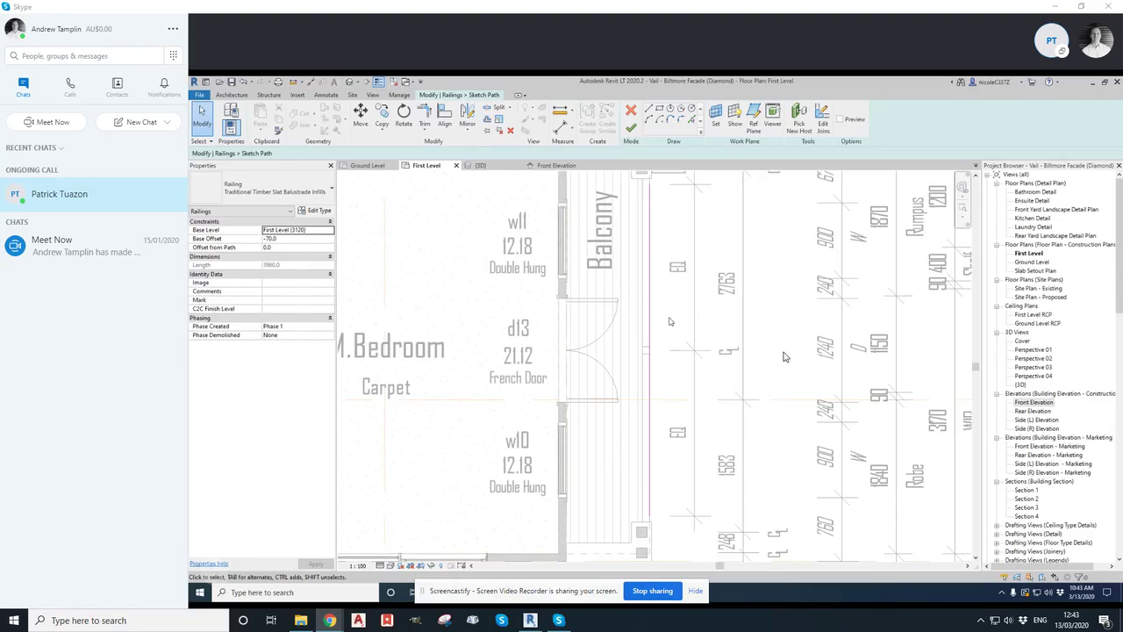
left_click(649, 237)
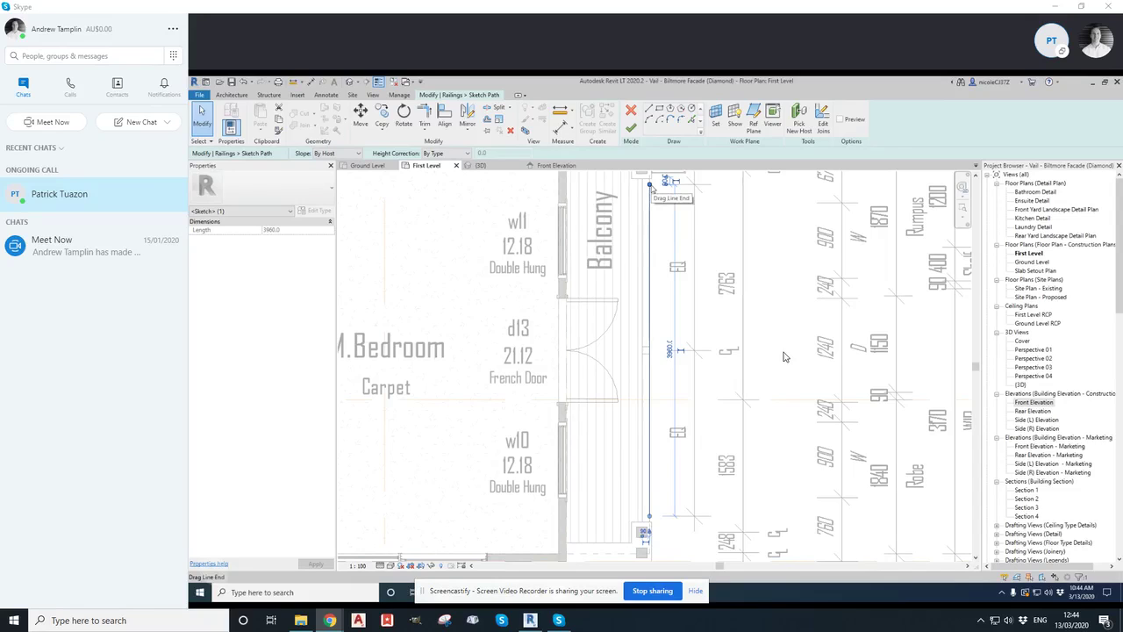
mouse_move(650, 185)
left_mouse_down()
mouse_move(645, 350)
mouse_move(654, 345)
left_mouse_up()
scroll(644, 350, "up", 2)
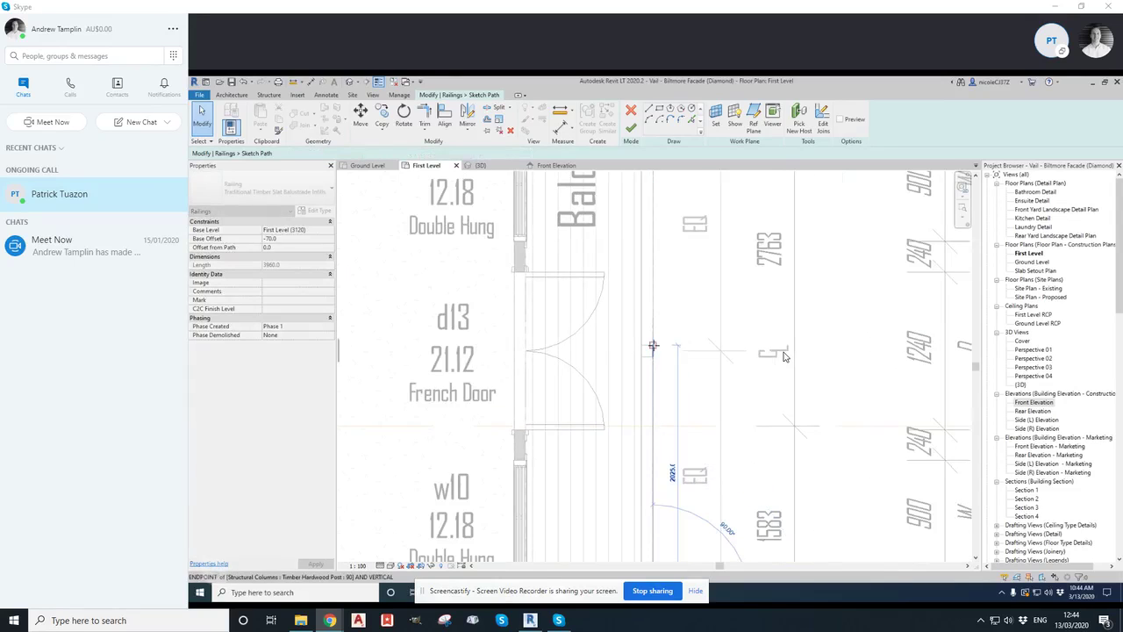
left_click_drag(653, 345, 651, 355)
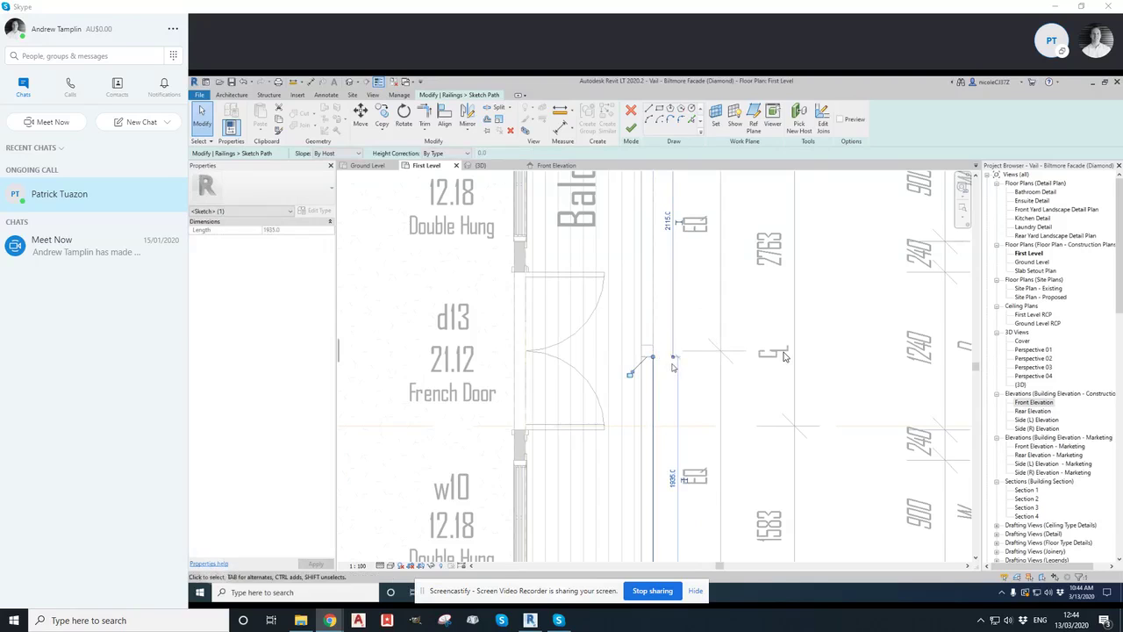
key("Escape")
scroll(693, 365, "down", 2)
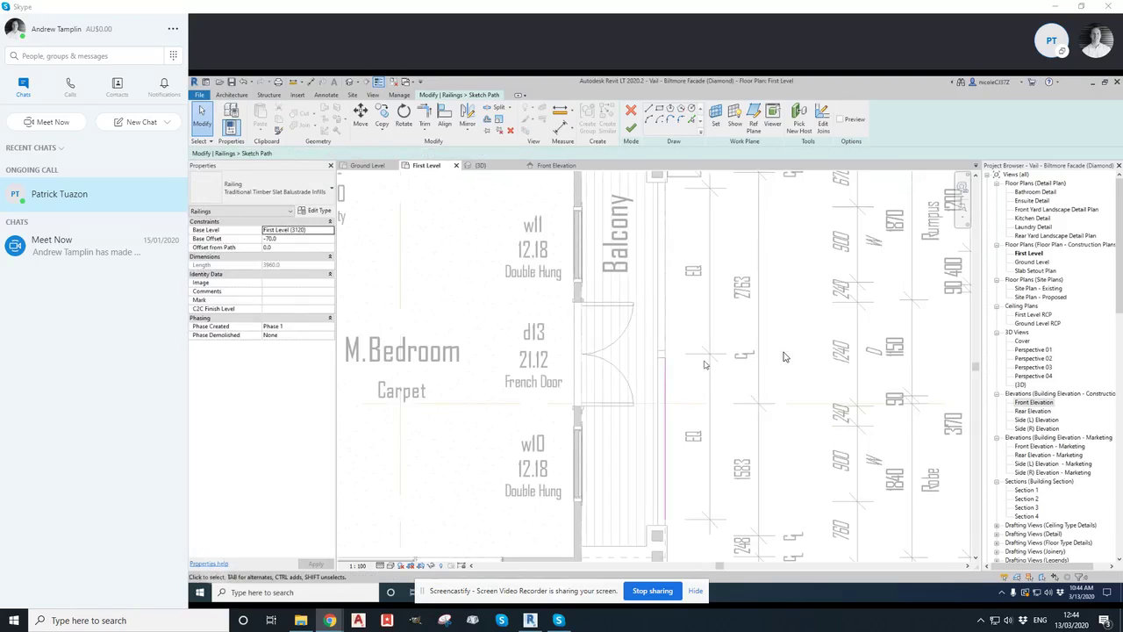
left_click(630, 129)
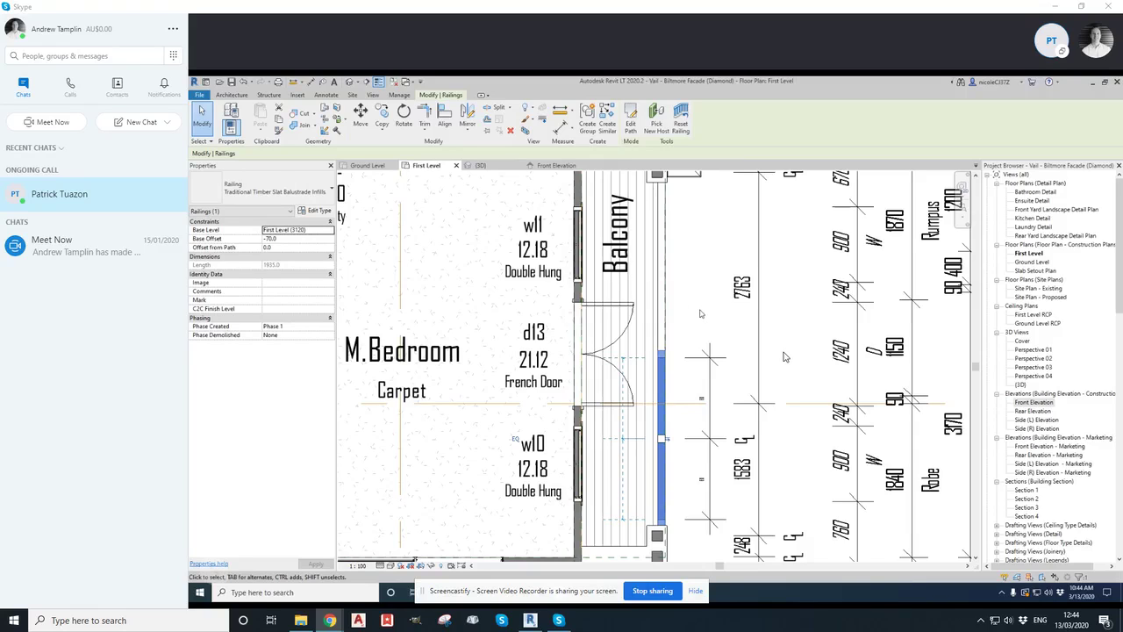
Undo the railing path edits
key("ctrl+z")
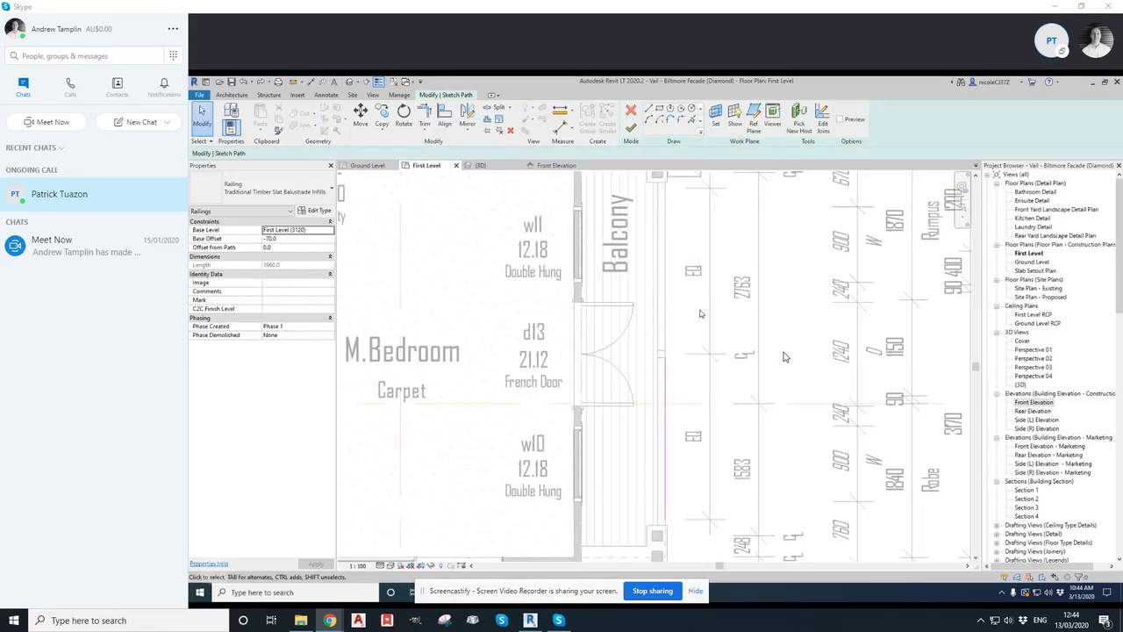
scroll(700, 313, "up", 2)
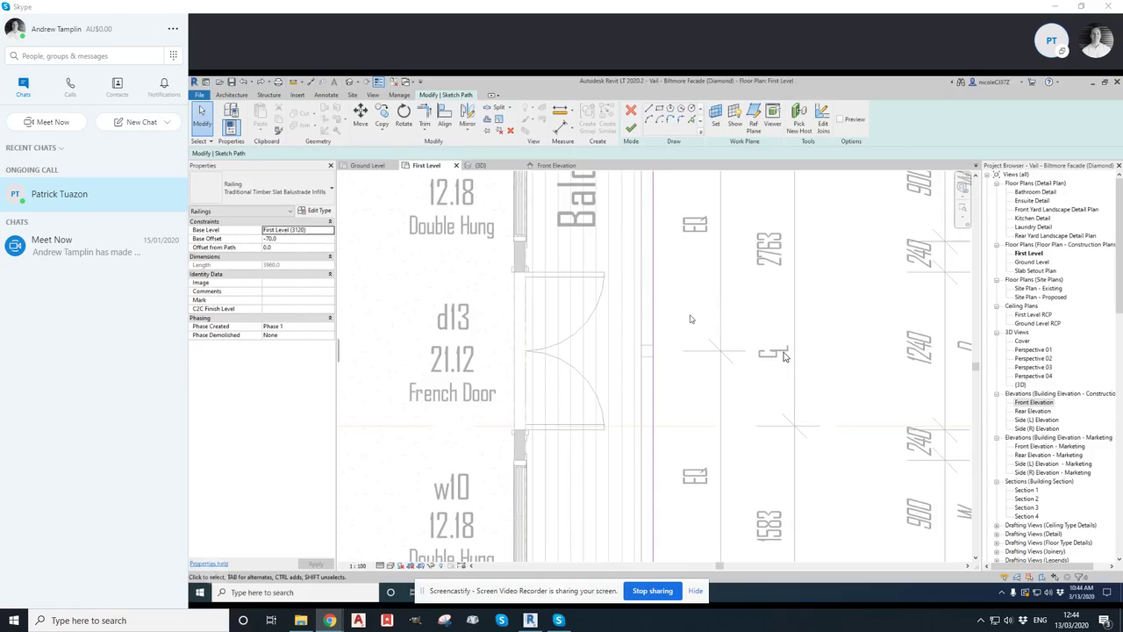
key("ctrl+z")
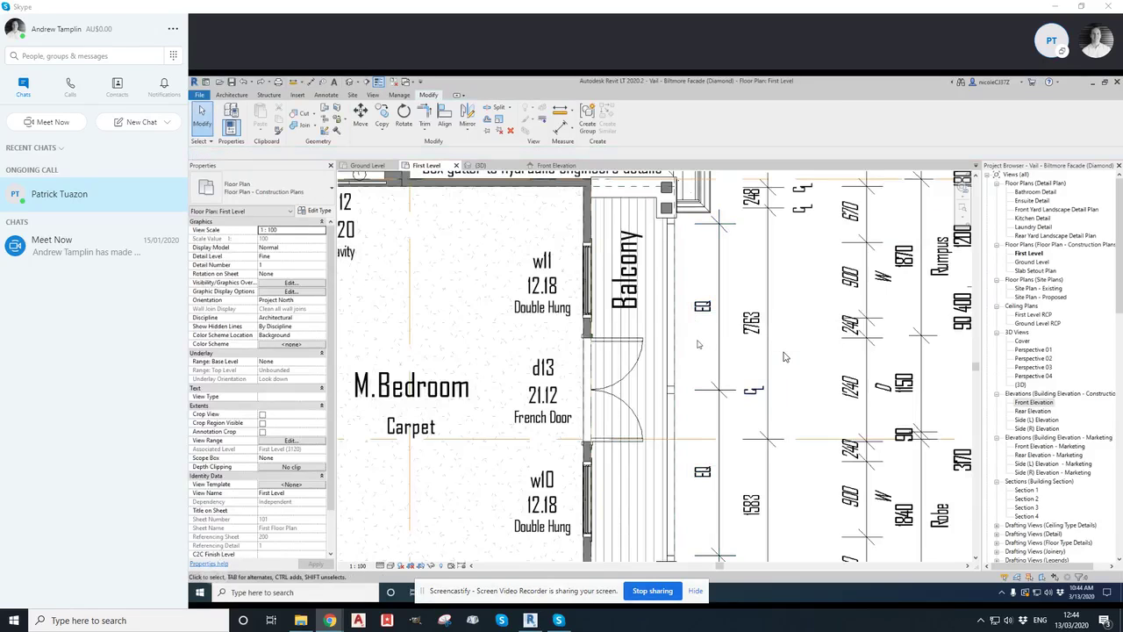
Delete the equality dimension on the balcony in the first-floor plan, keeping the elements constrained
left_click(702, 308)
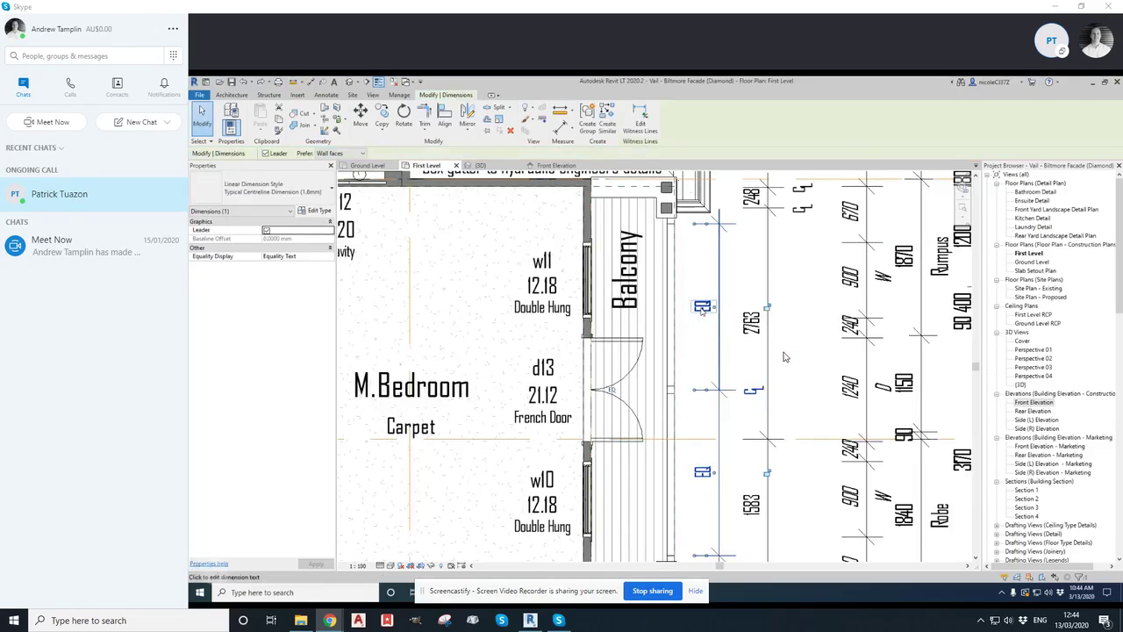
key("Delete")
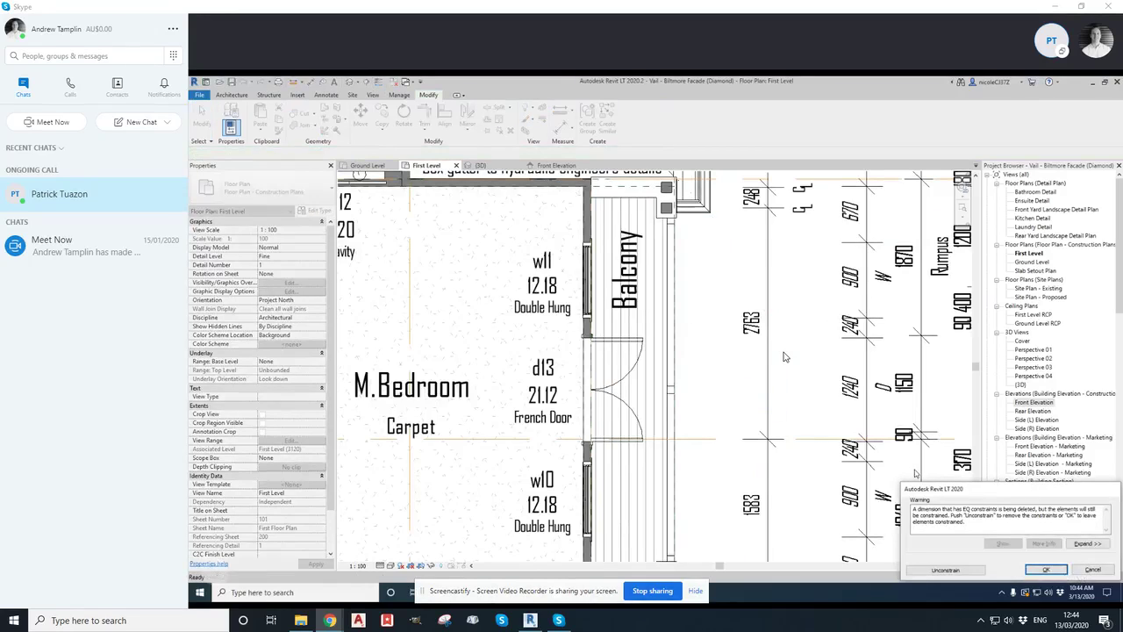
left_click(1051, 570)
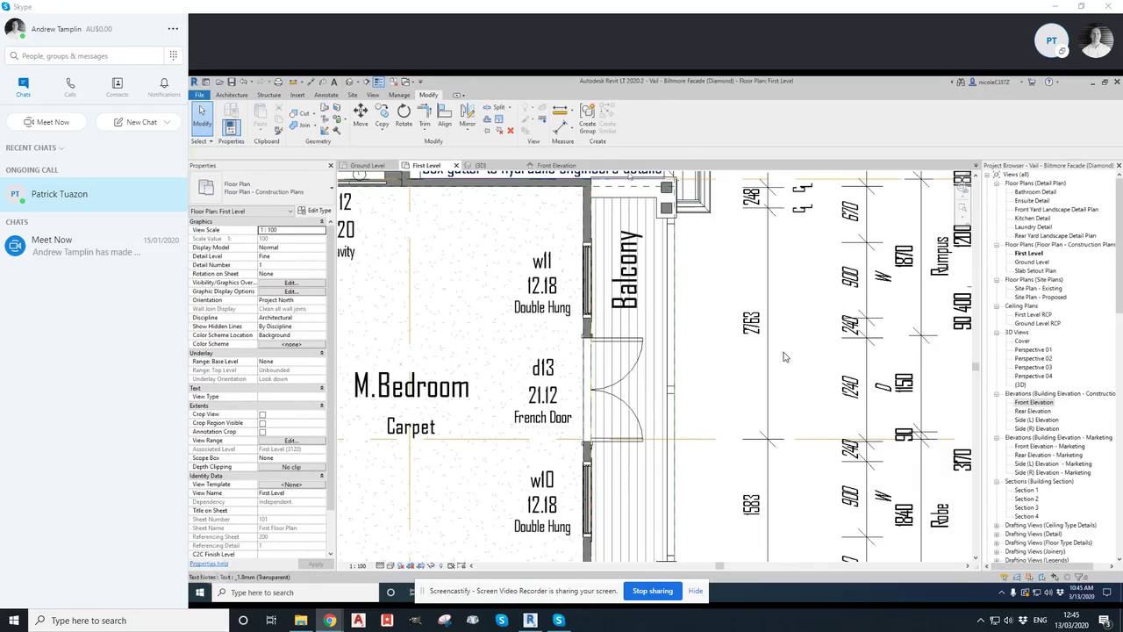
Edit the balcony railing's path, shortening its sketch line so it starts at the timber post, and finish the edit
middle_click_drag(606, 292, 610, 247)
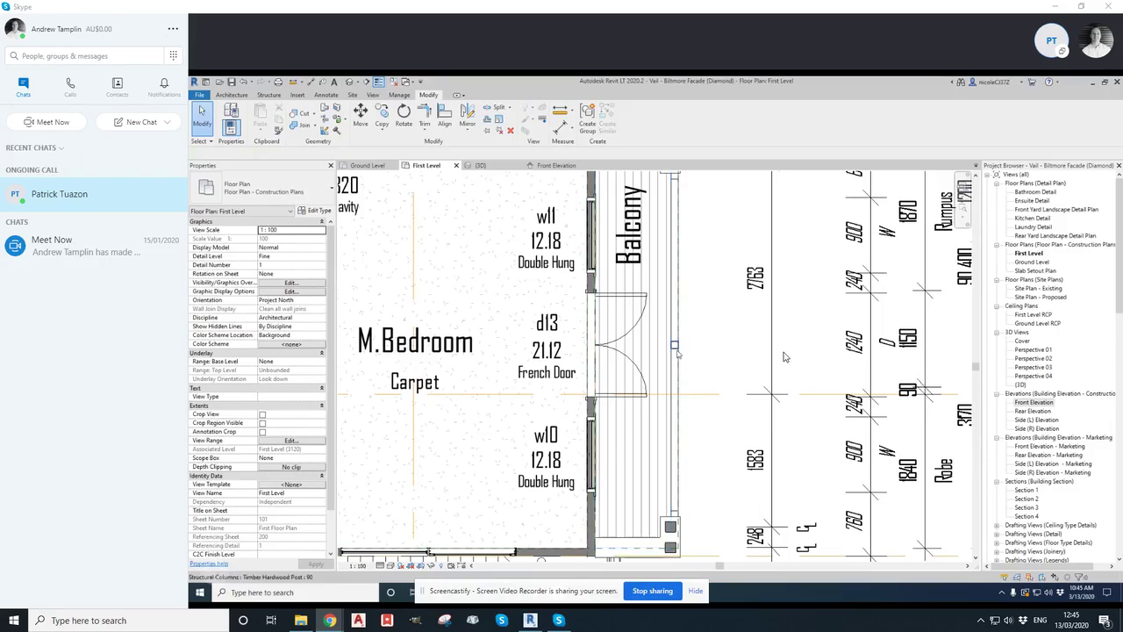
left_click(678, 365)
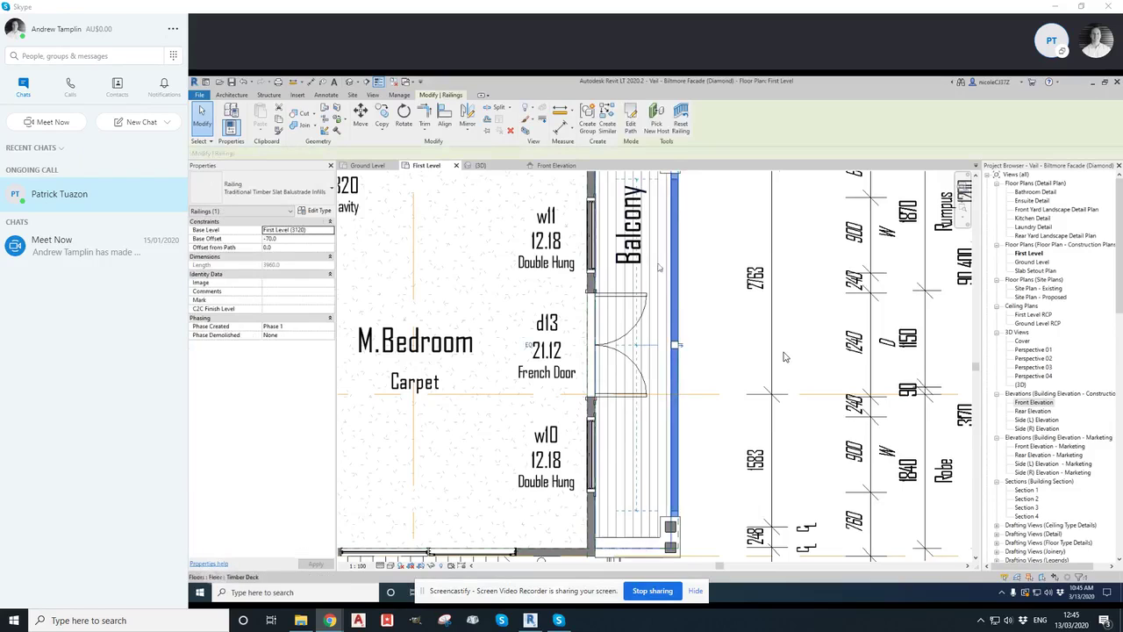
left_click(630, 119)
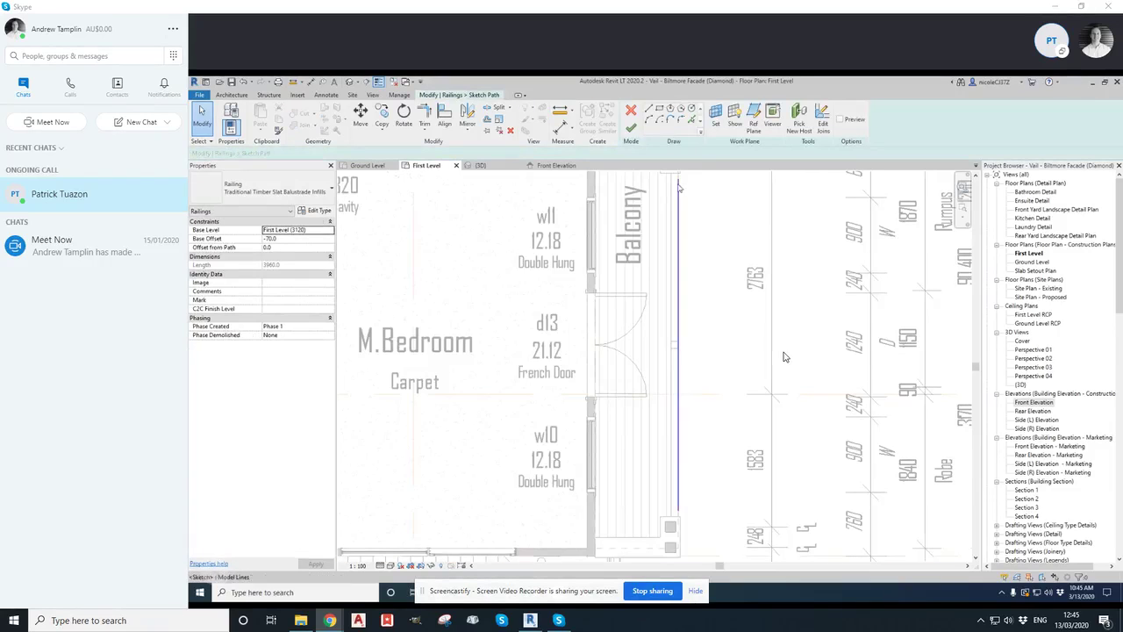
middle_click_drag(679, 191, 672, 255)
left_click_drag(671, 242, 672, 414)
scroll(676, 427, "up", 3)
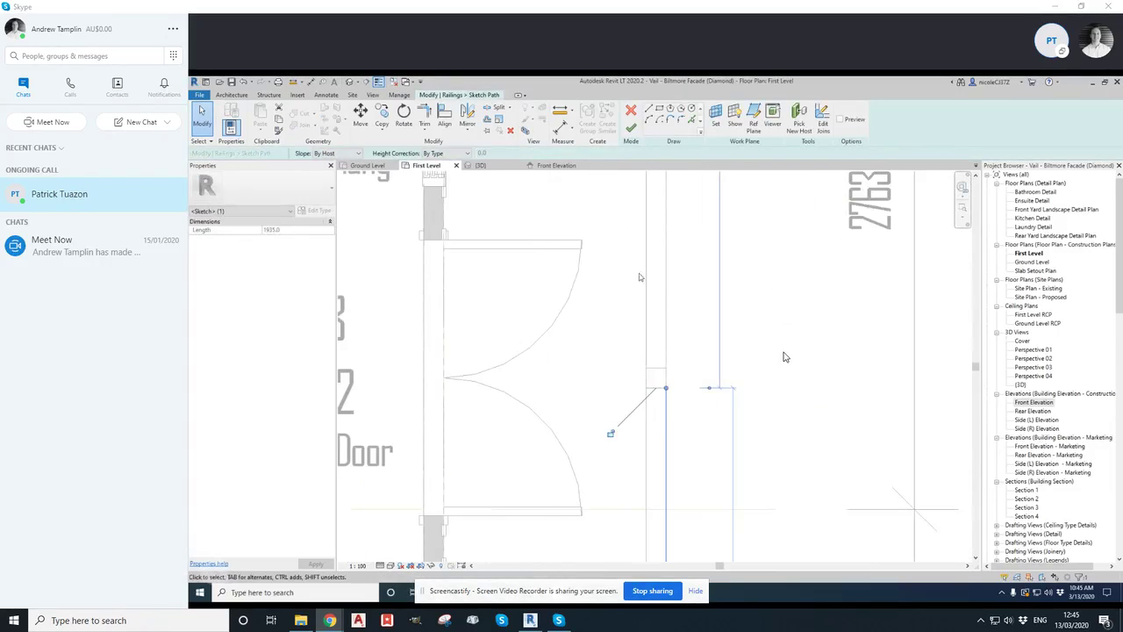
left_click(630, 123)
scroll(738, 304, "down", 2)
scroll(738, 304, "down", 4)
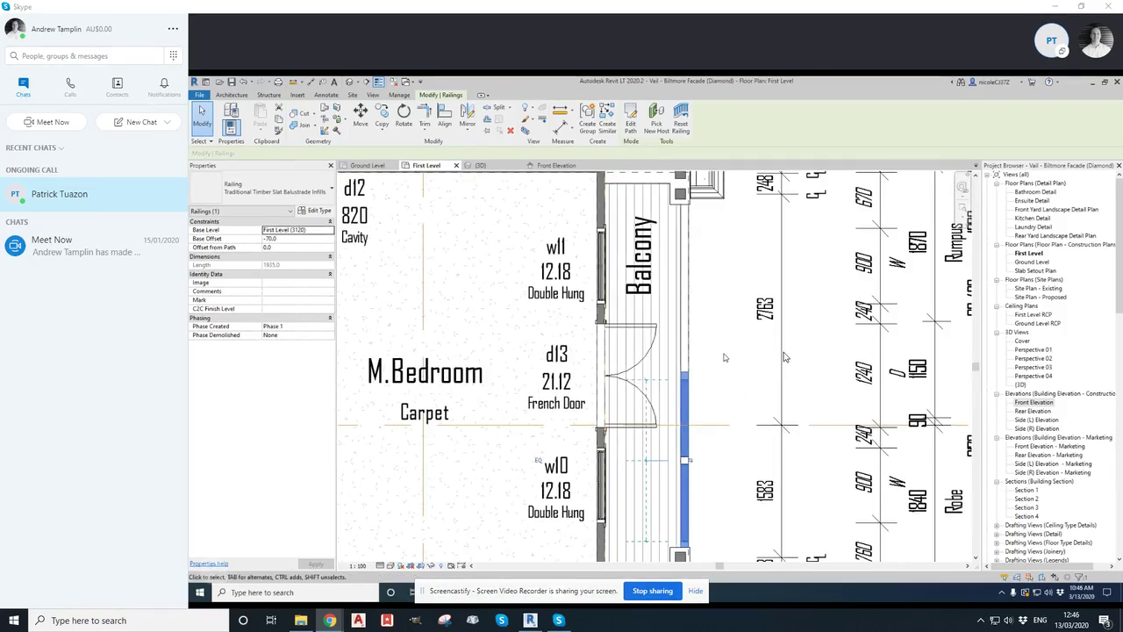
Move the shortened railing so its end lines up with the edge of the timber post
middle_click_drag(732, 372, 715, 333)
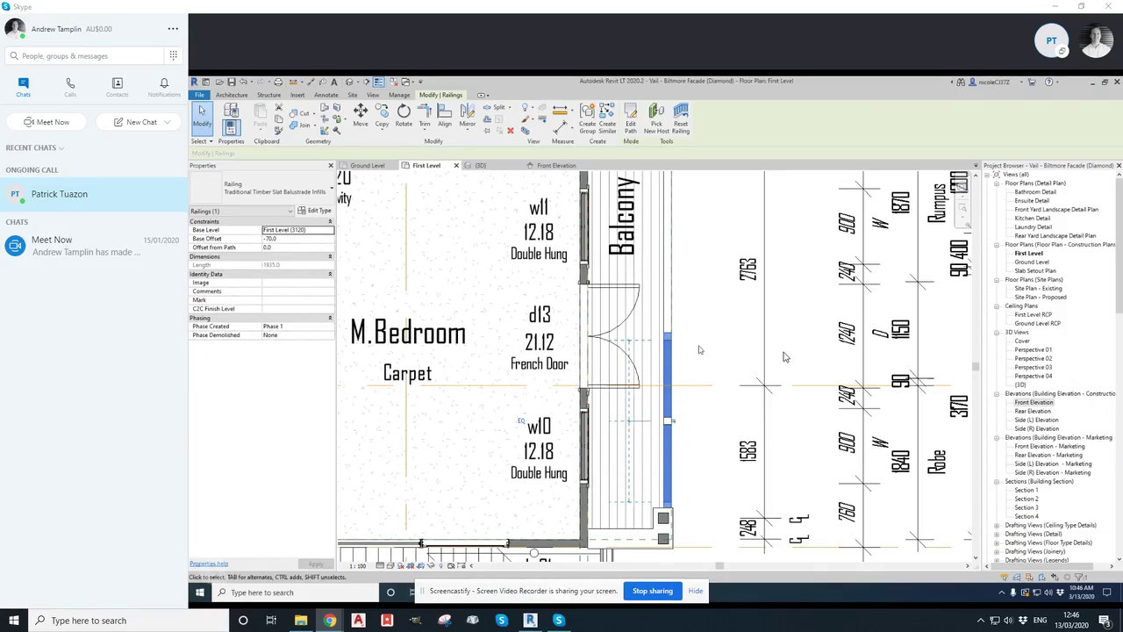
left_click(719, 384)
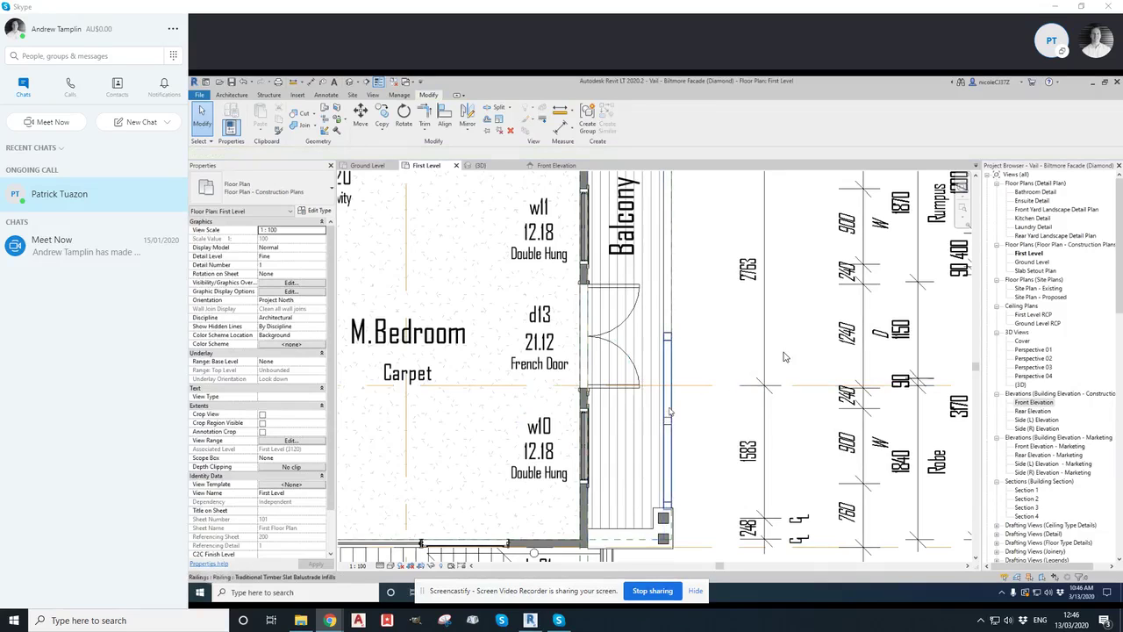
left_click(667, 416)
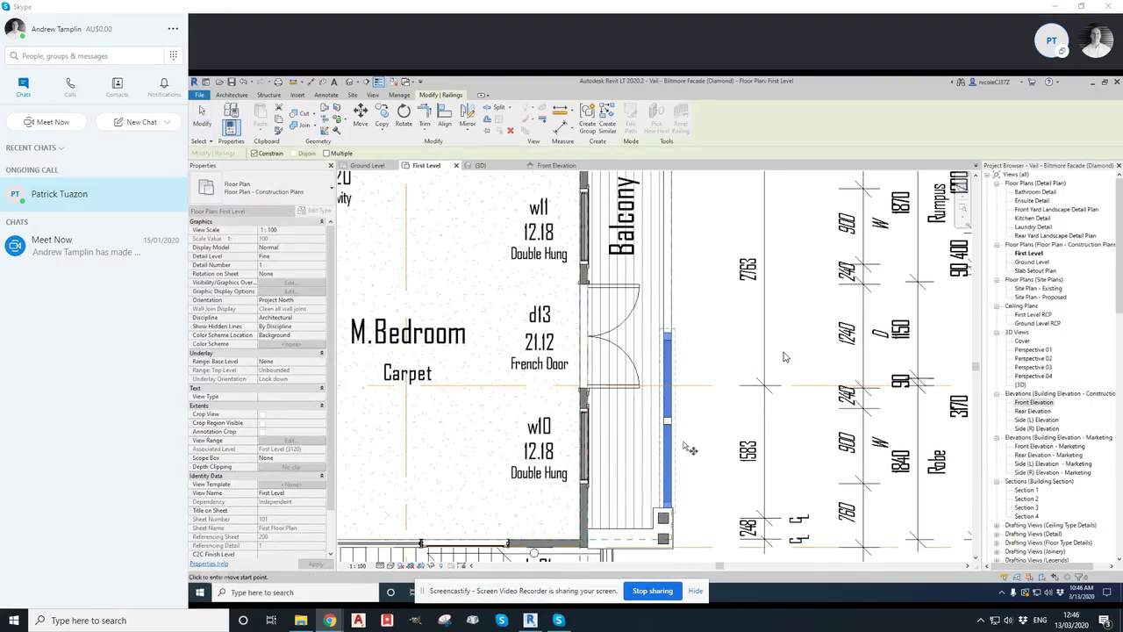
scroll(672, 504, "up", 2)
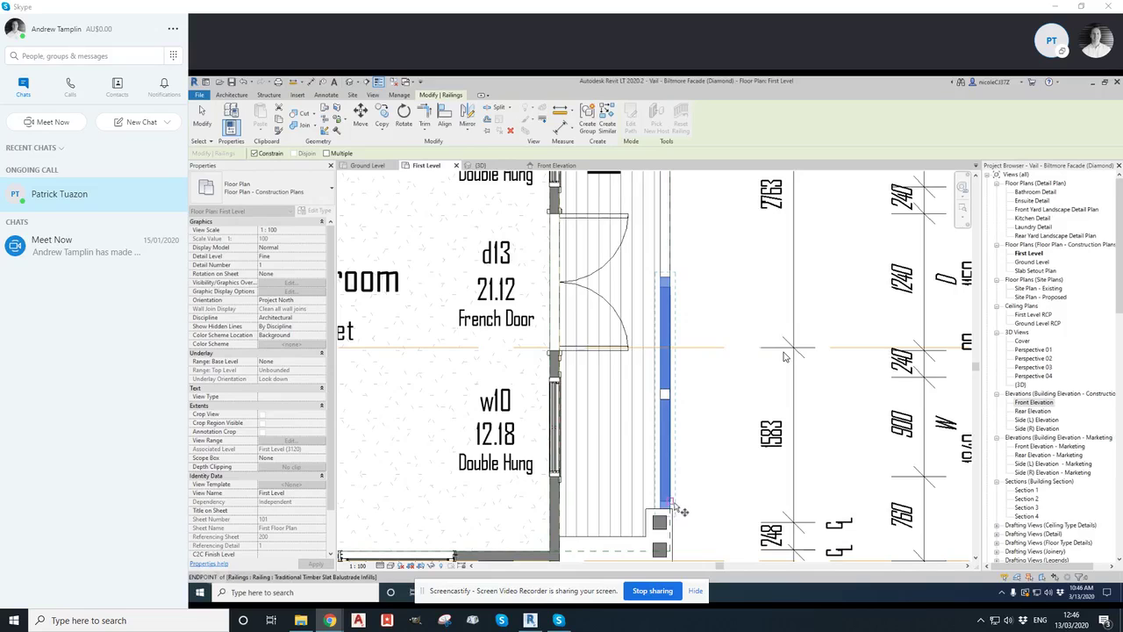
scroll(678, 511, "up", 2)
scroll(672, 523, "up", 5)
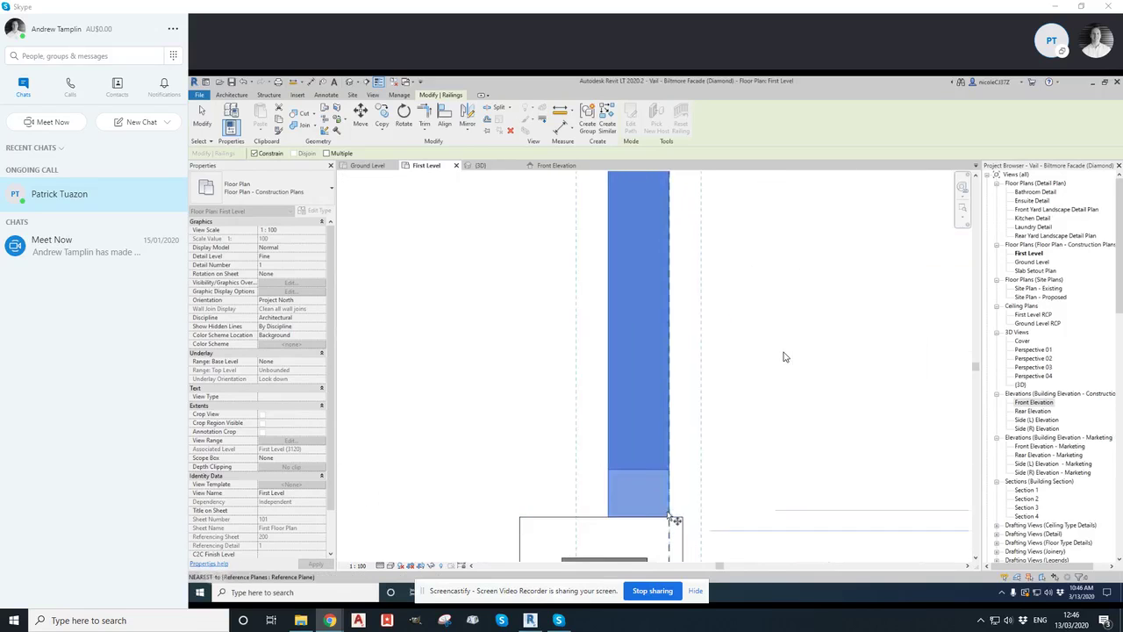
scroll(676, 501, "down", 6)
scroll(677, 502, "down", 3)
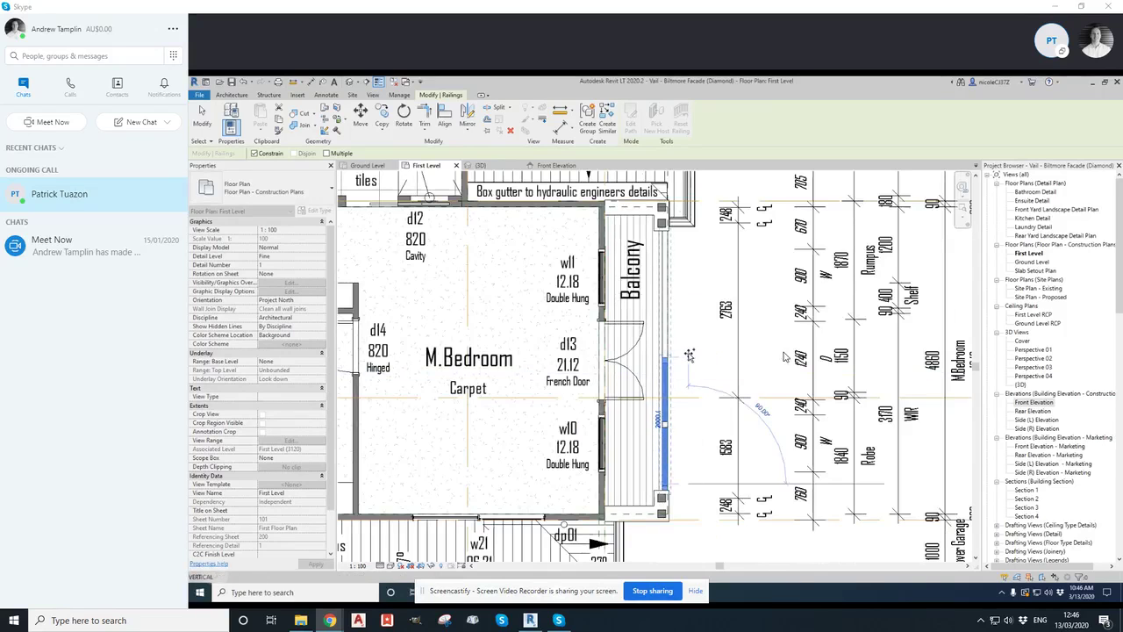
scroll(687, 361, "up", 4)
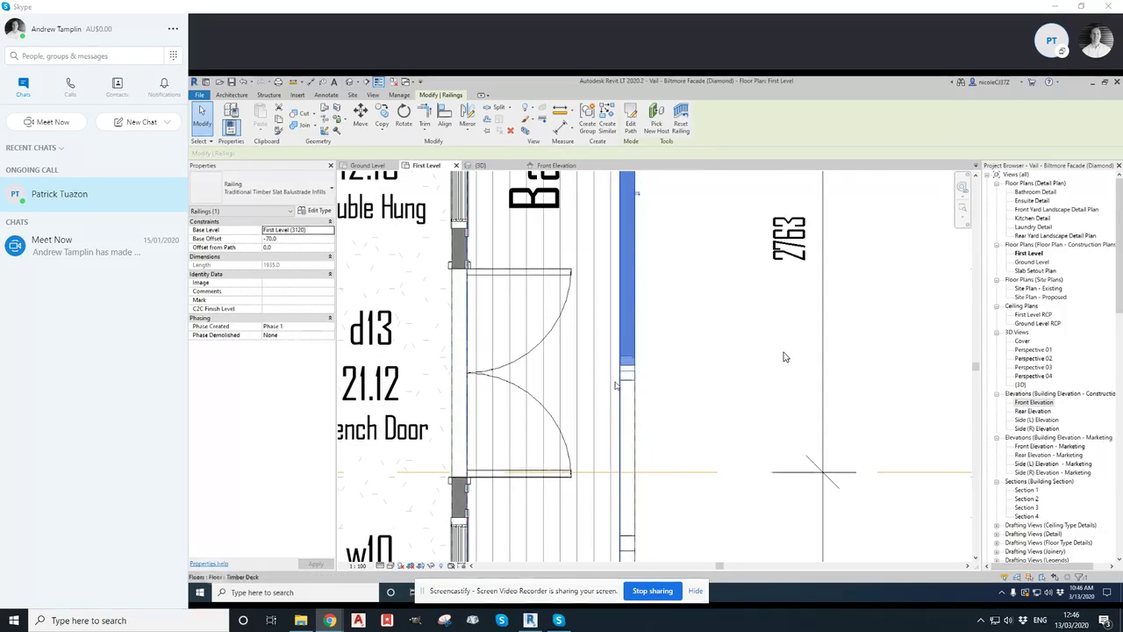
scroll(617, 386, "up", 5)
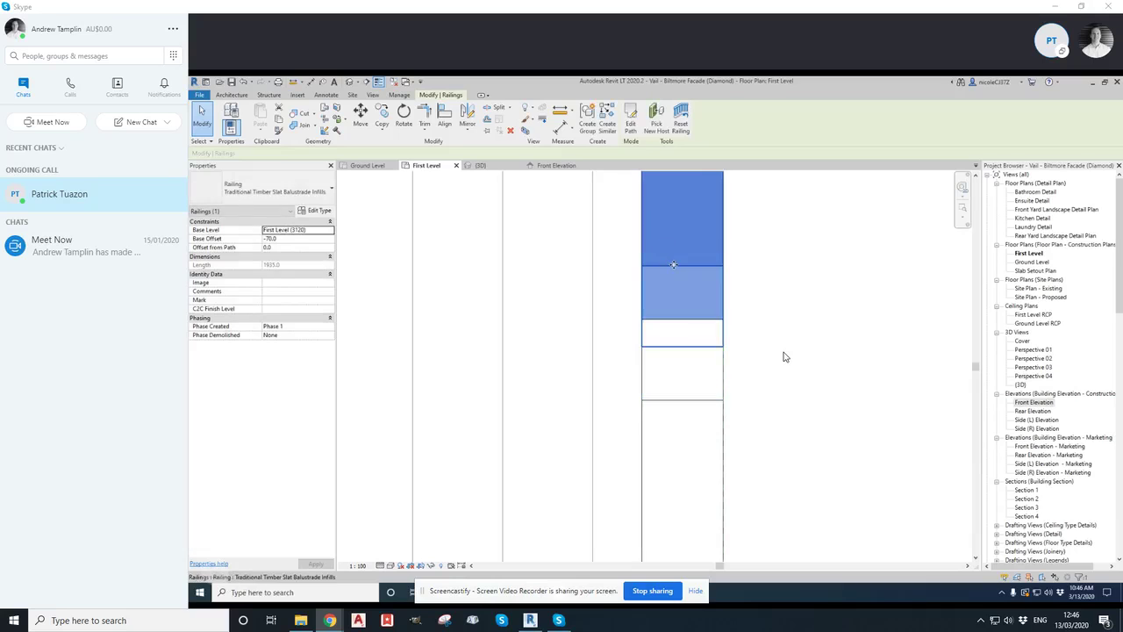
key("m")
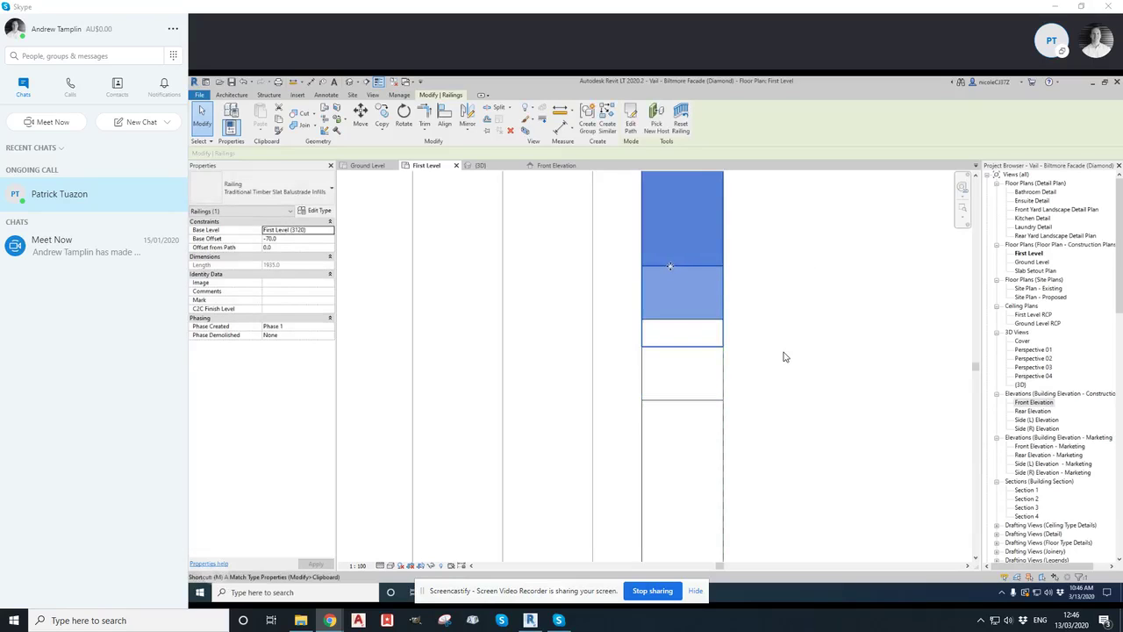
key("v")
left_click(723, 265)
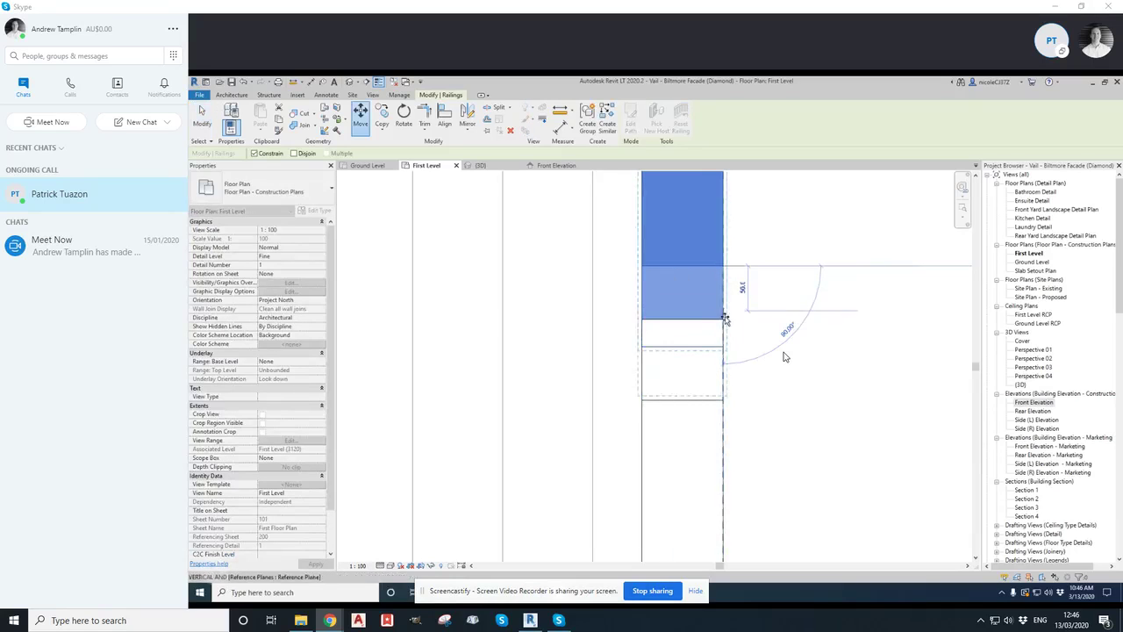
left_click(786, 357)
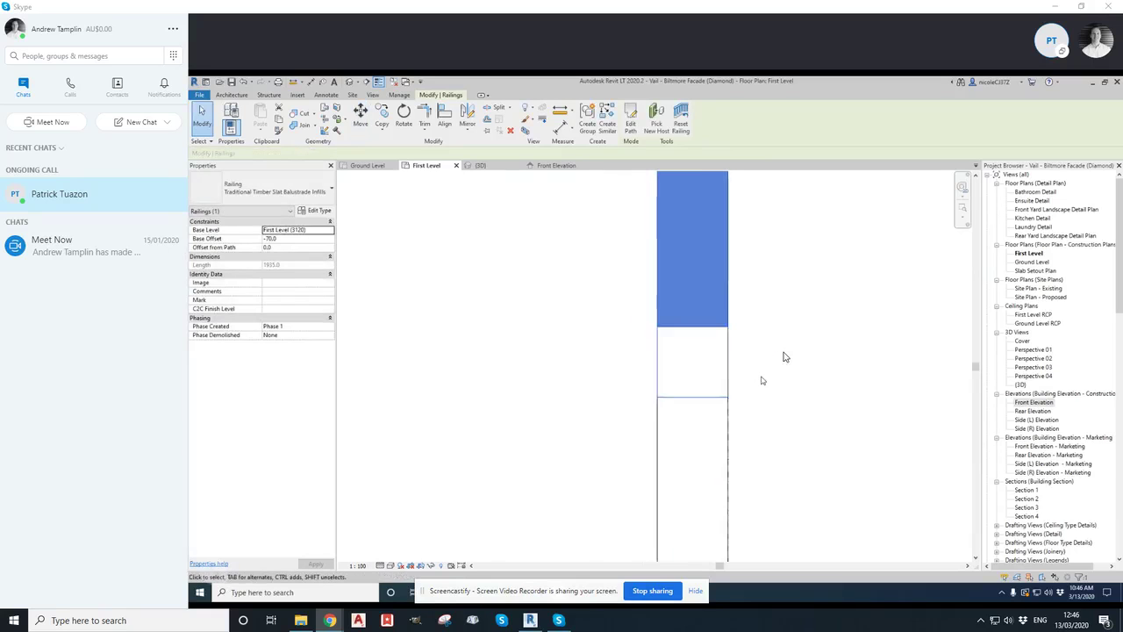
scroll(785, 357, "down", 4)
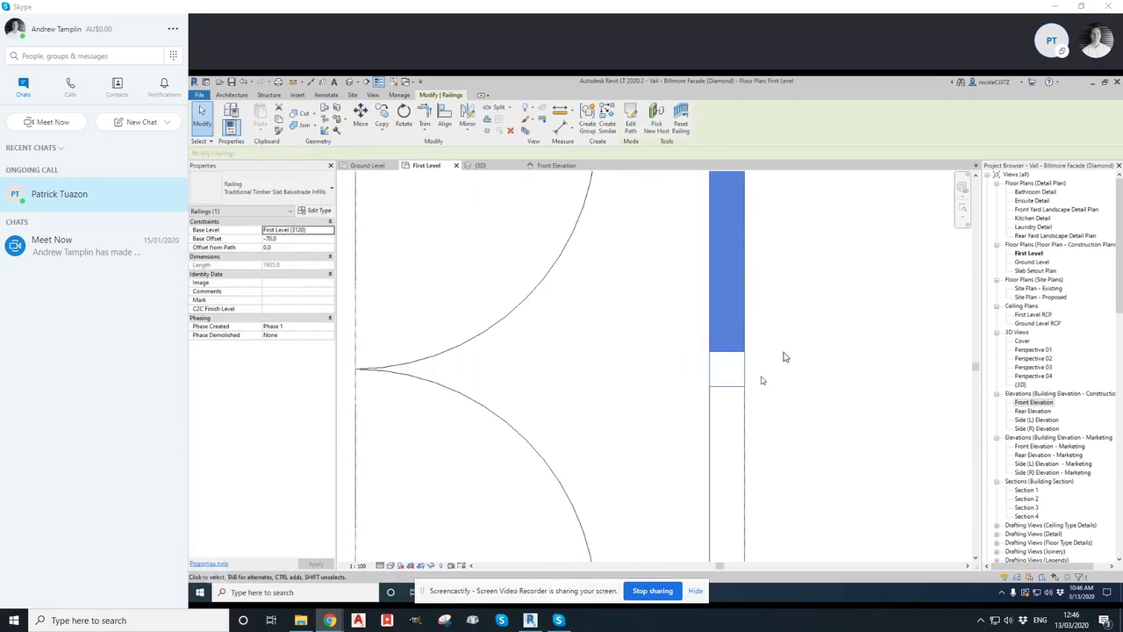
scroll(785, 357, "down", 3)
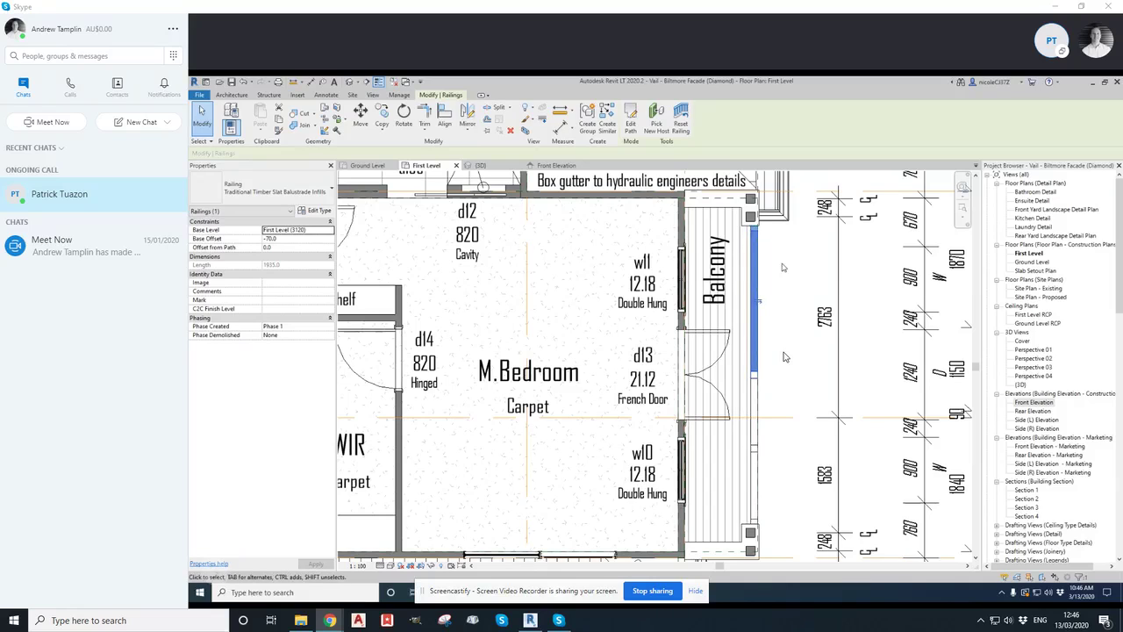
left_click(785, 357)
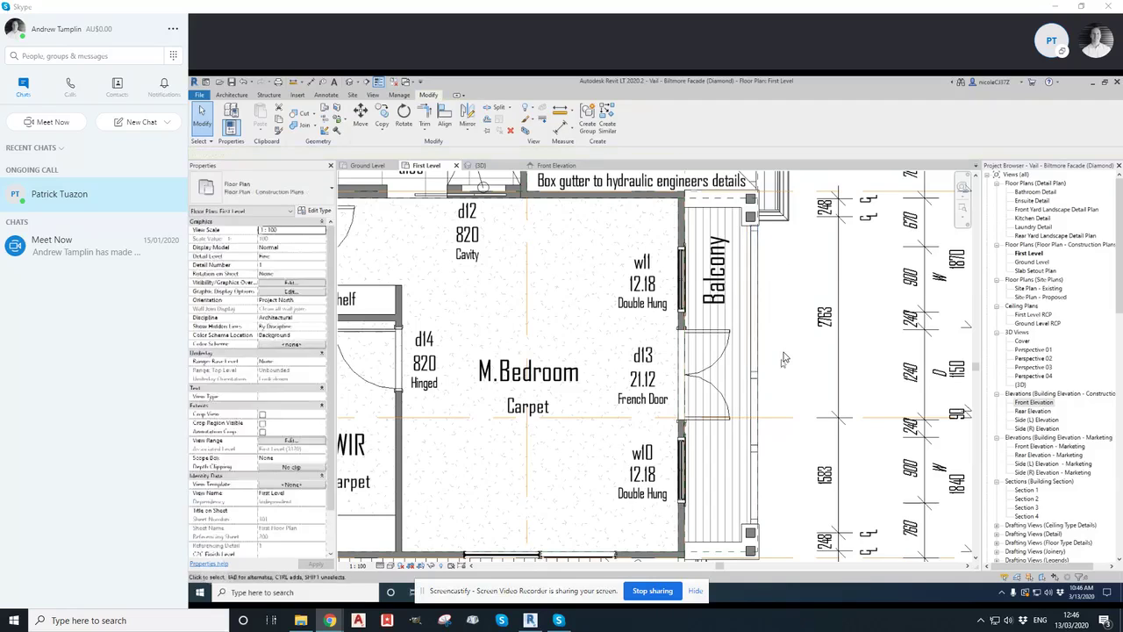
Open the 3D view and orbit around the balcony to inspect the railing and timber post
scroll(785, 357, "up", 3)
scroll(785, 357, "up", 2)
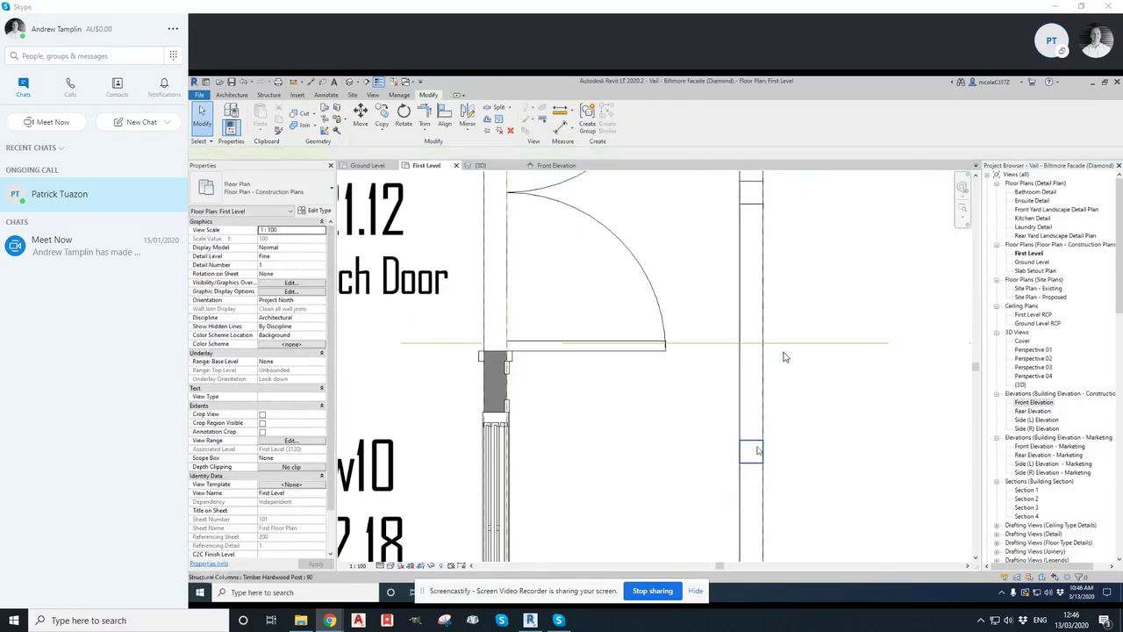
scroll(785, 357, "down", 4)
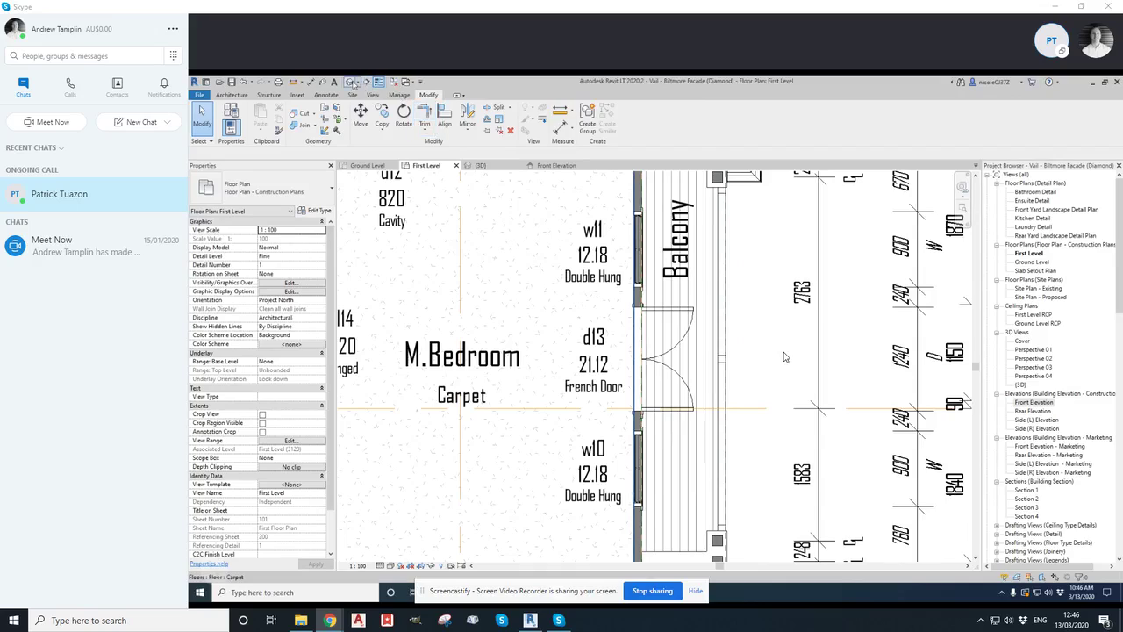
left_click(480, 166)
scroll(617, 337, "down", 2)
scroll(616, 337, "down", 5)
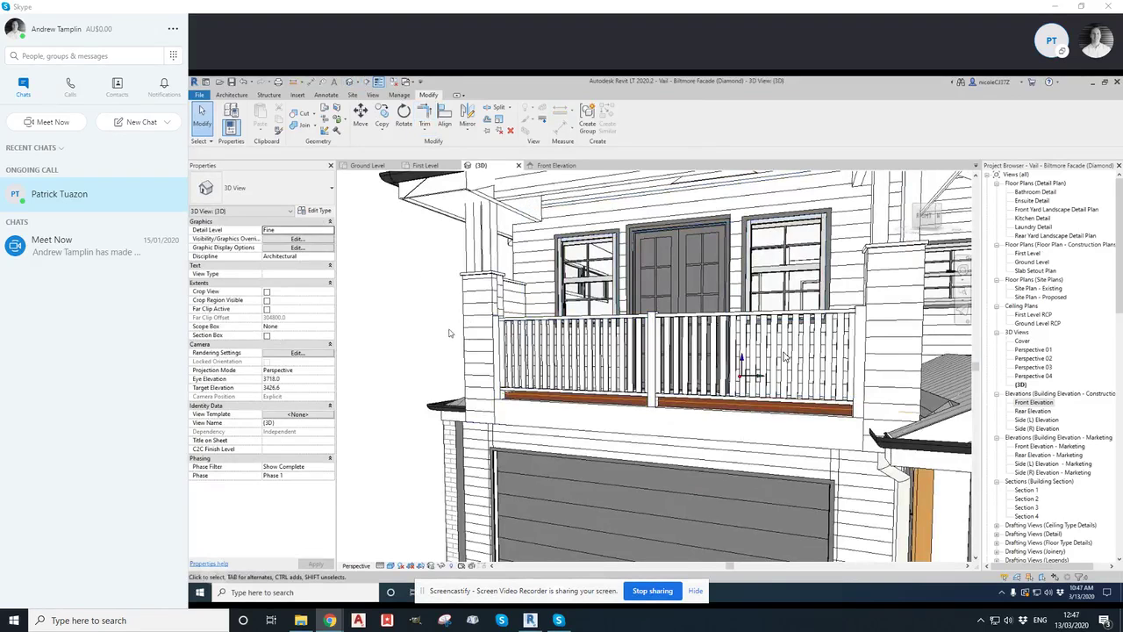
middle_click_drag(377, 317, 378, 354, "shift")
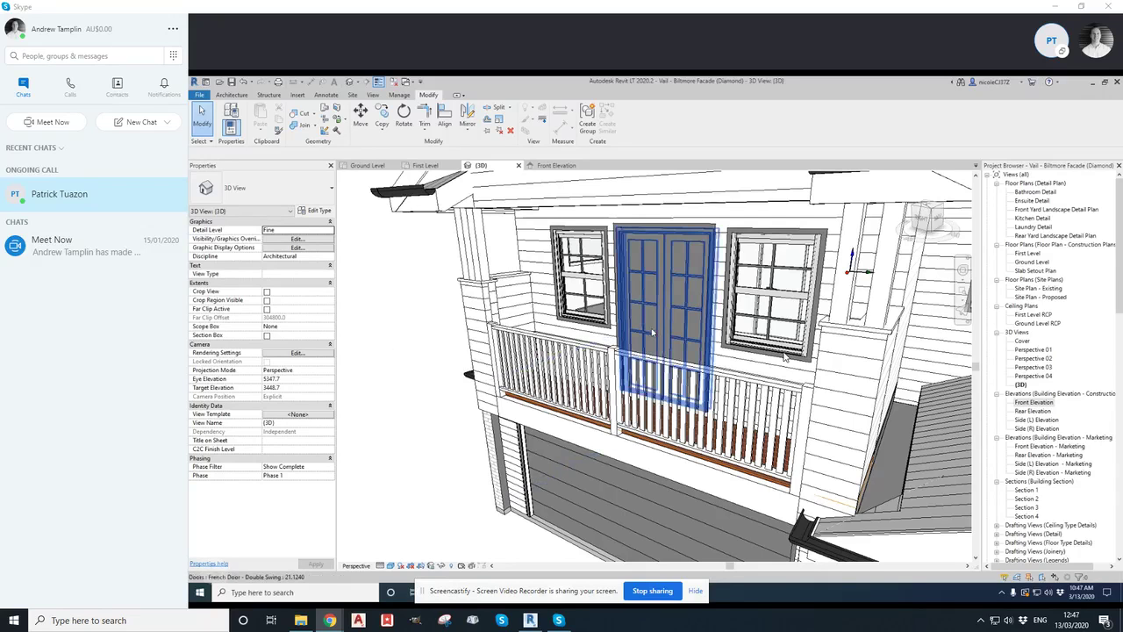
middle_click_drag(378, 340, 362, 326)
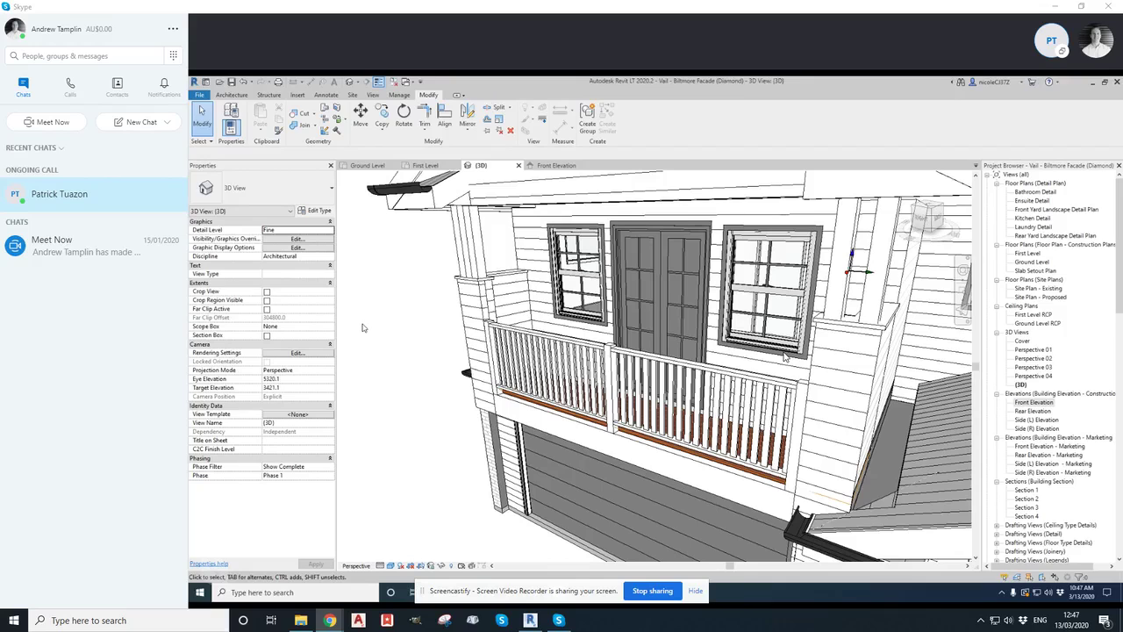